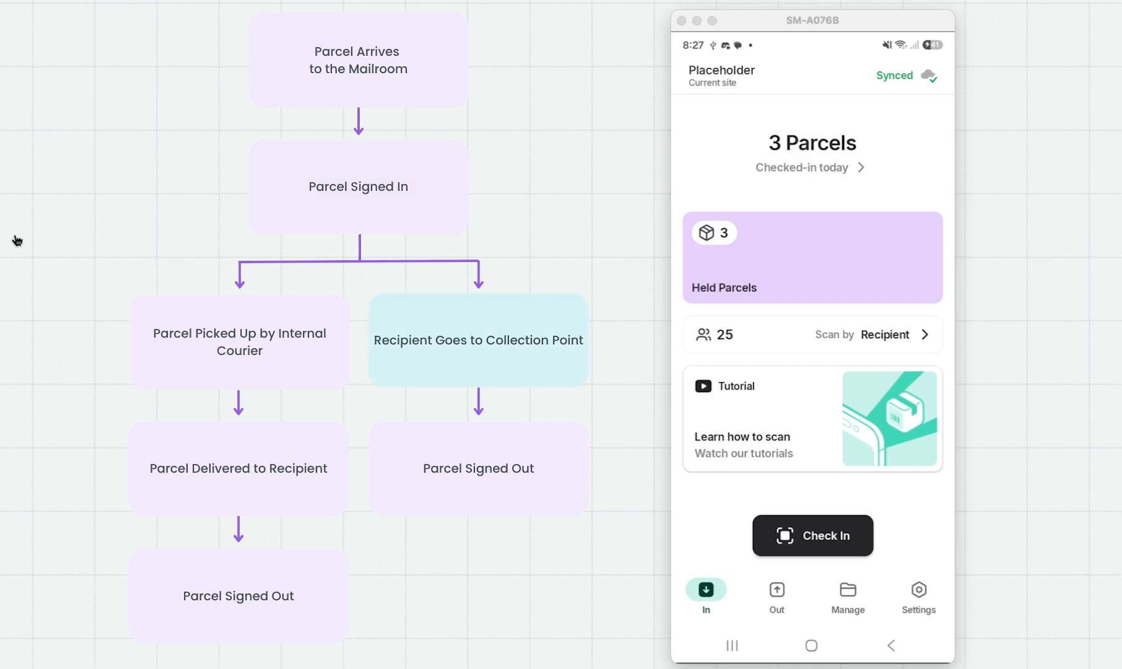
{"action": "left_click", "coordinate": [777, 613]}
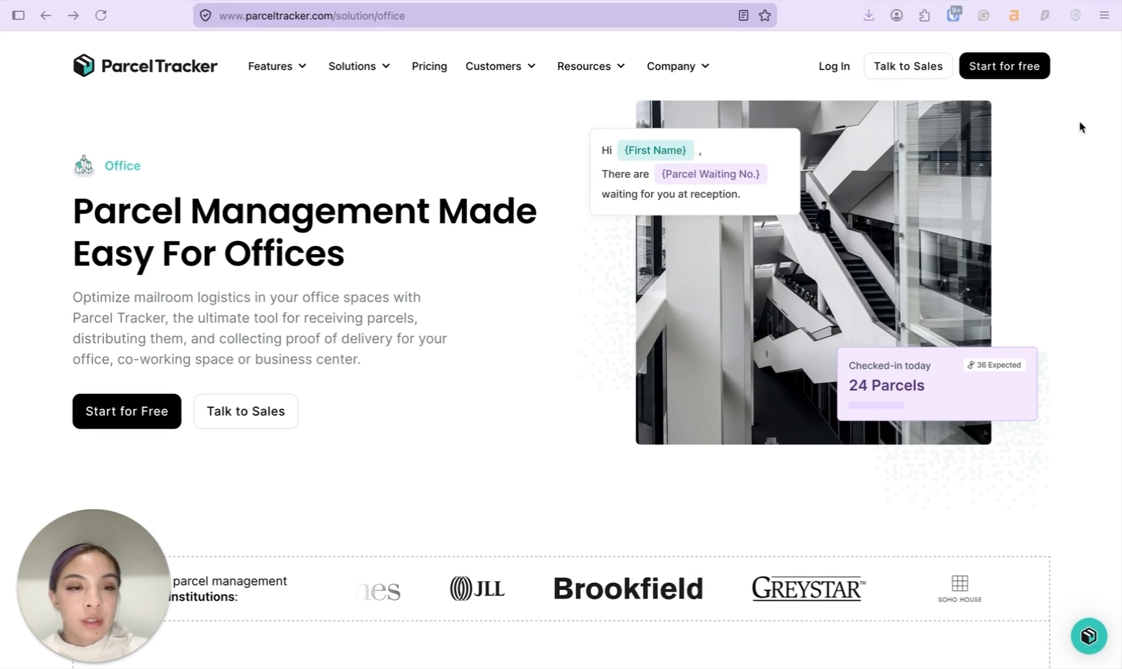
Step: Start using Parcel Tracker for free and set the company name to "Oracle Consulting" in the general workspace settings
{"action": "left_click", "coordinate": [1014, 71]}
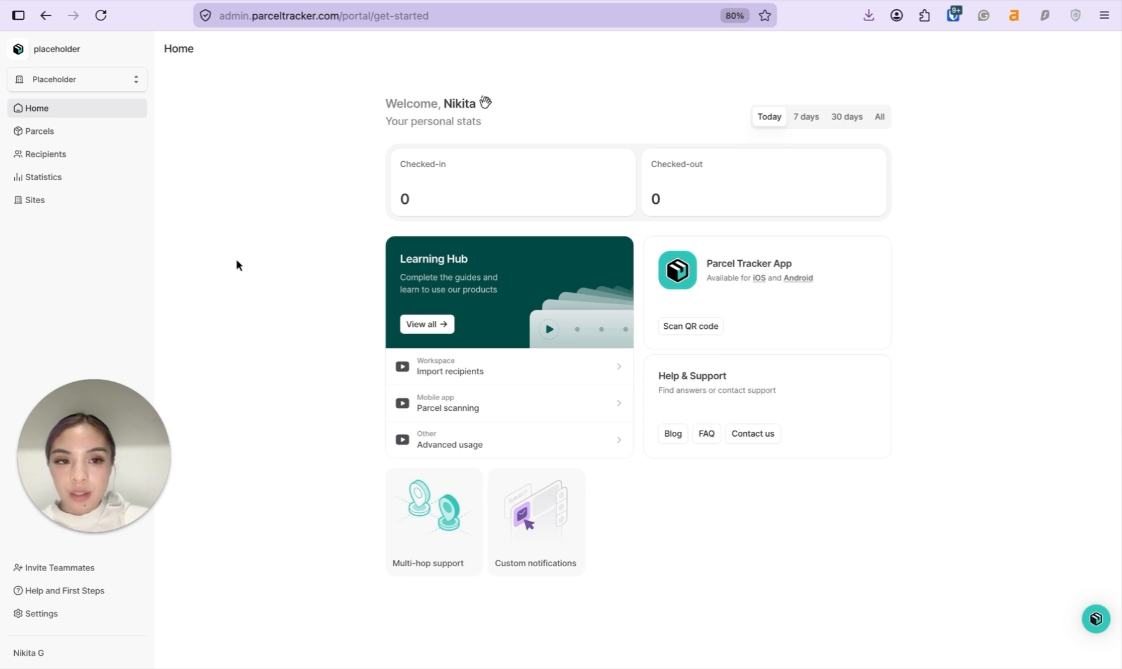
{"action": "left_click", "coordinate": [43, 613]}
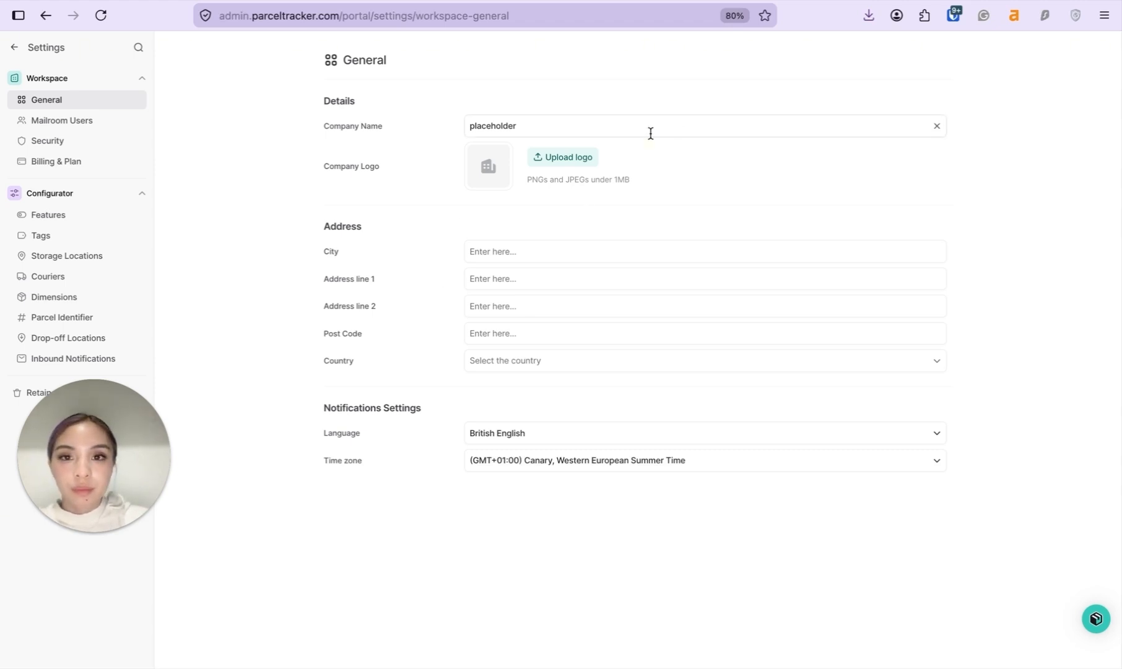
{"action": "double_click", "coordinate": [571, 125]}
{"action": "type", "text": "Oracle Consu"}
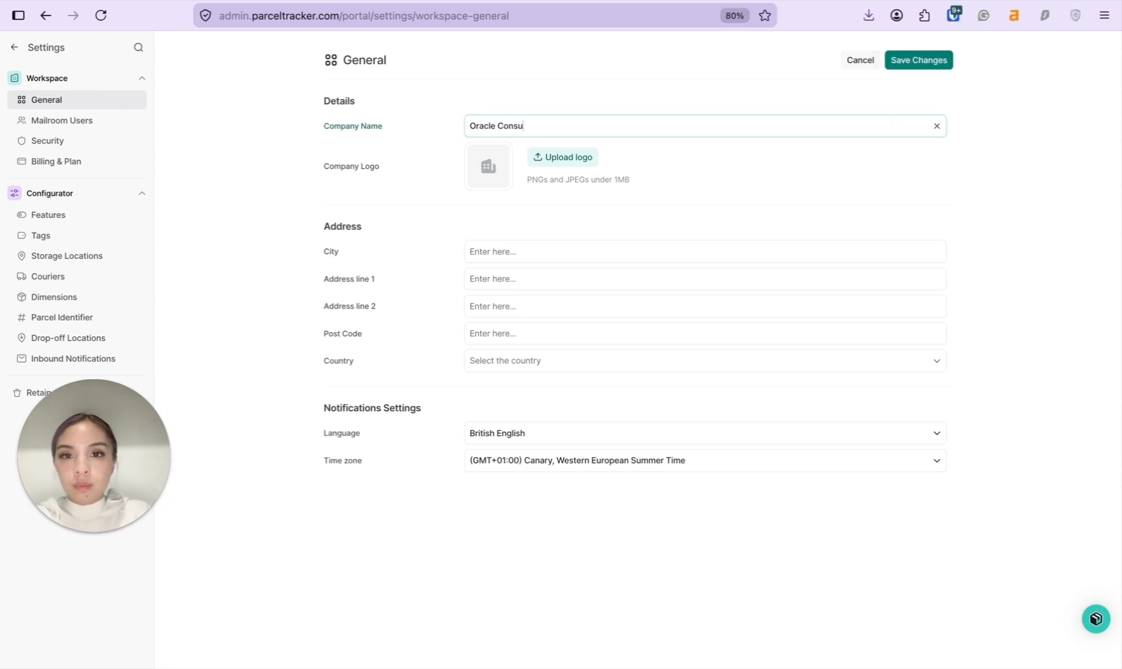
{"action": "type", "text": "lting"}
{"action": "left_click", "coordinate": [625, 162]}
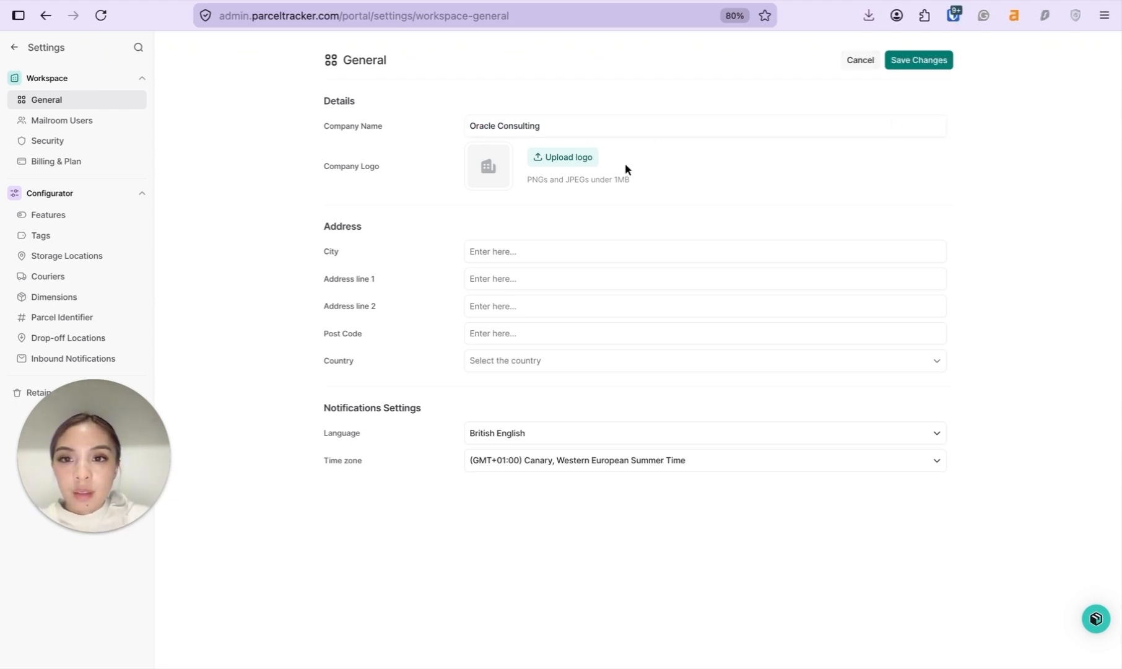
Step: Upload Office.jpg from Downloads as the company logo, crop it around the building emblem, and save the workspace changes
{"action": "left_click", "coordinate": [563, 158]}
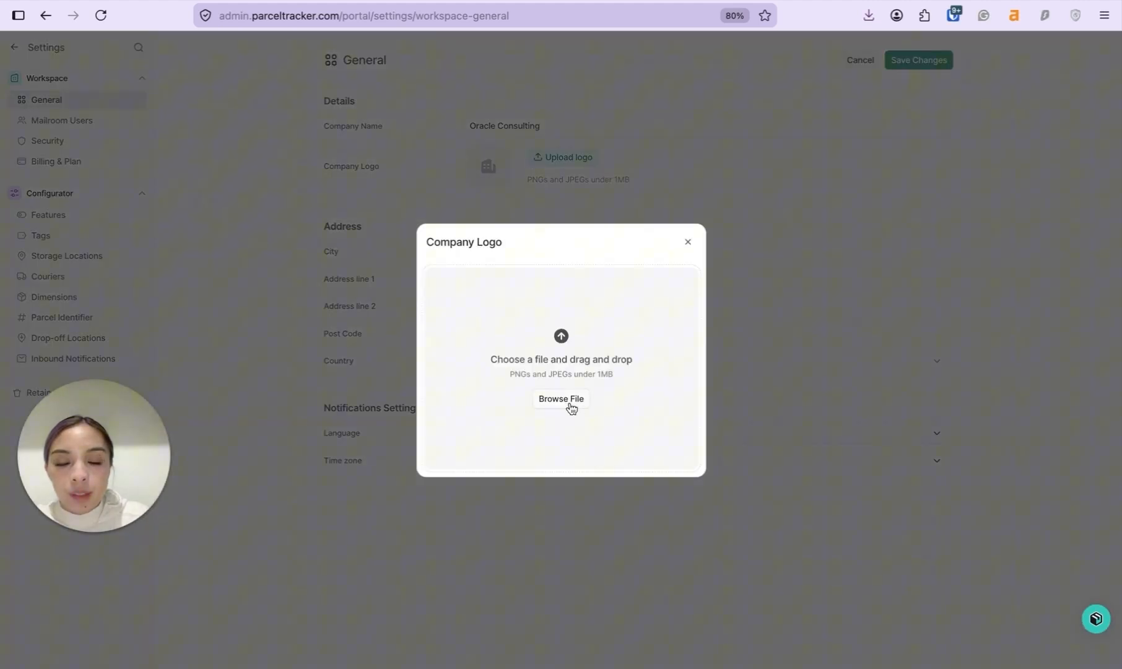
{"action": "left_click", "coordinate": [571, 406]}
{"action": "left_click", "coordinate": [398, 166]}
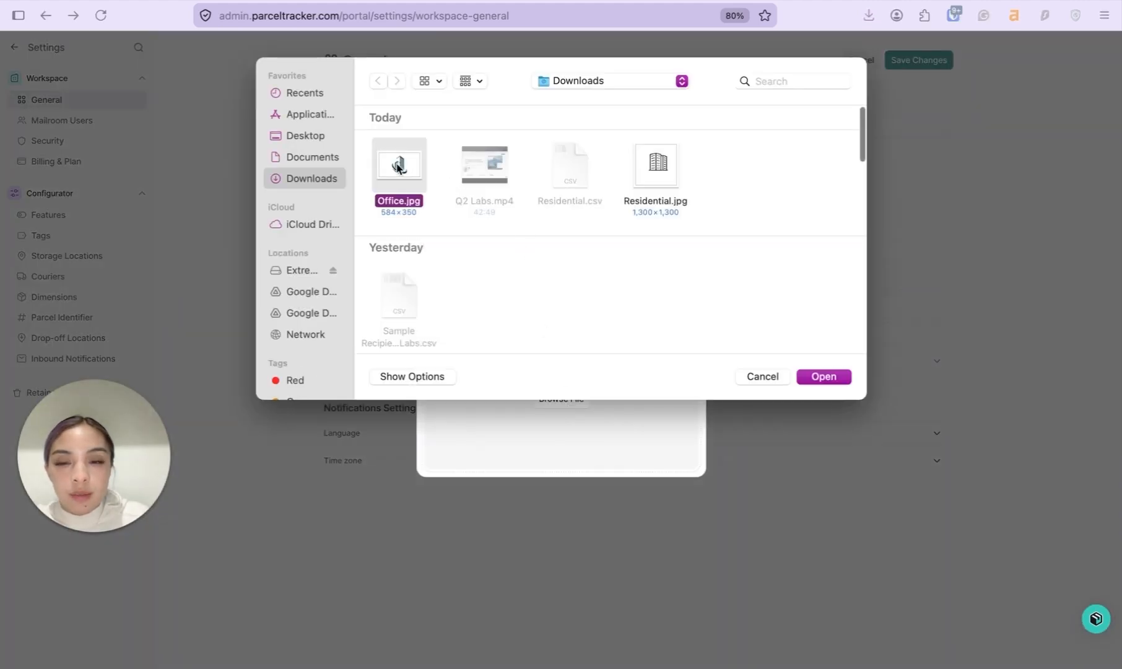
{"action": "left_click", "coordinate": [845, 375]}
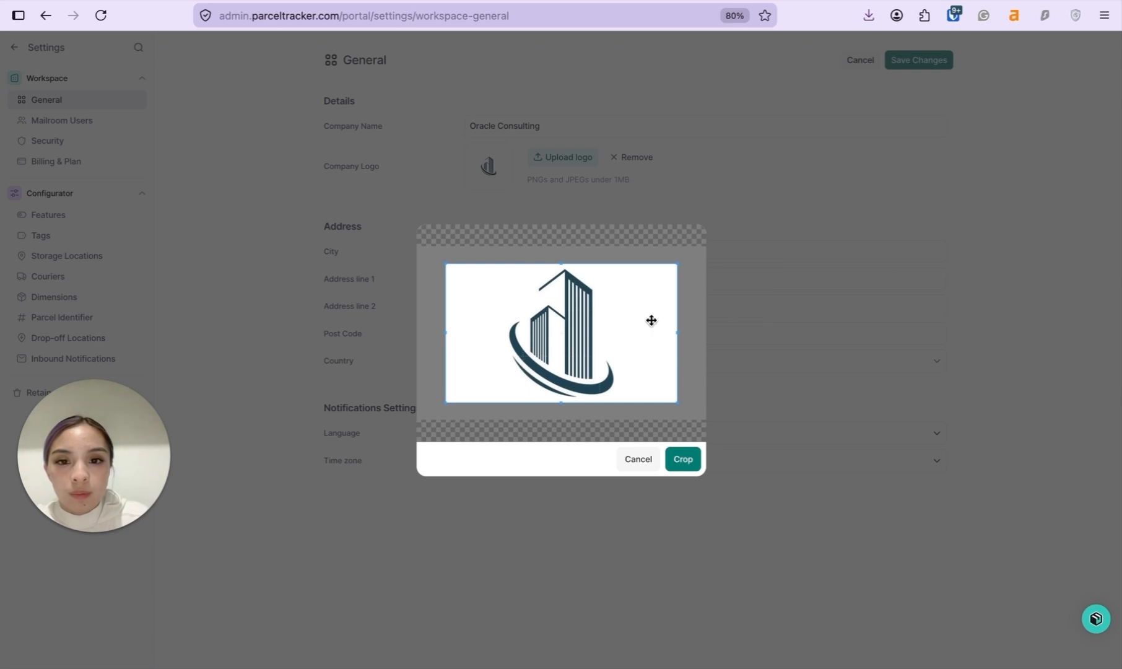
{"action": "left_click_drag", "start_coordinate": [678, 403], "coordinate": [681, 407]}
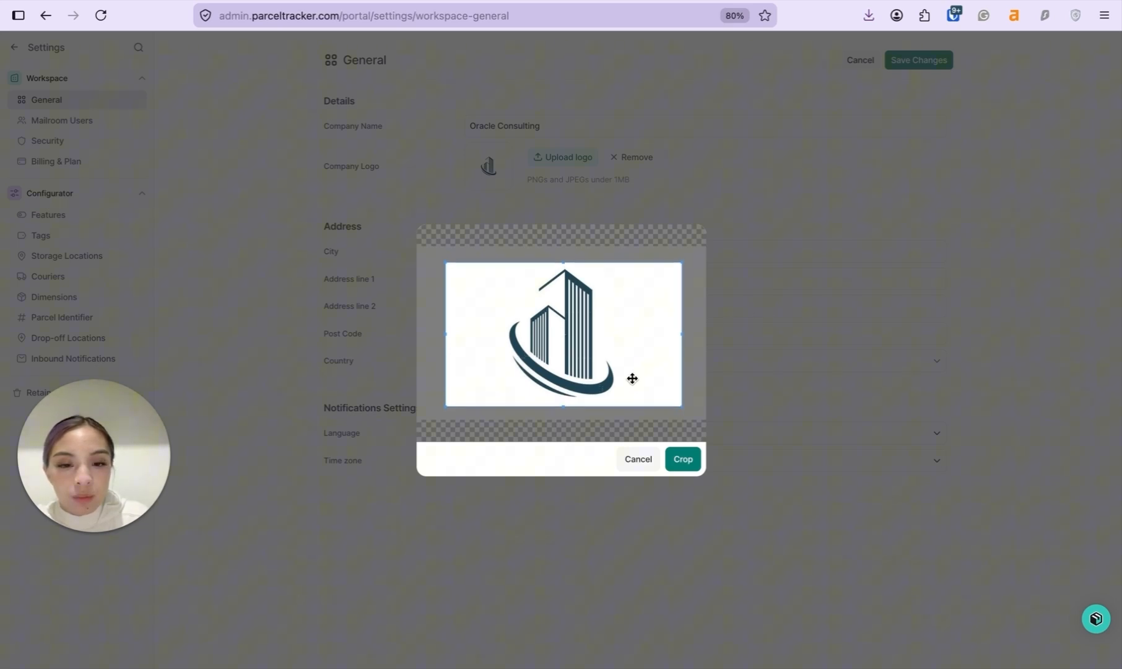
{"action": "left_click", "coordinate": [683, 459]}
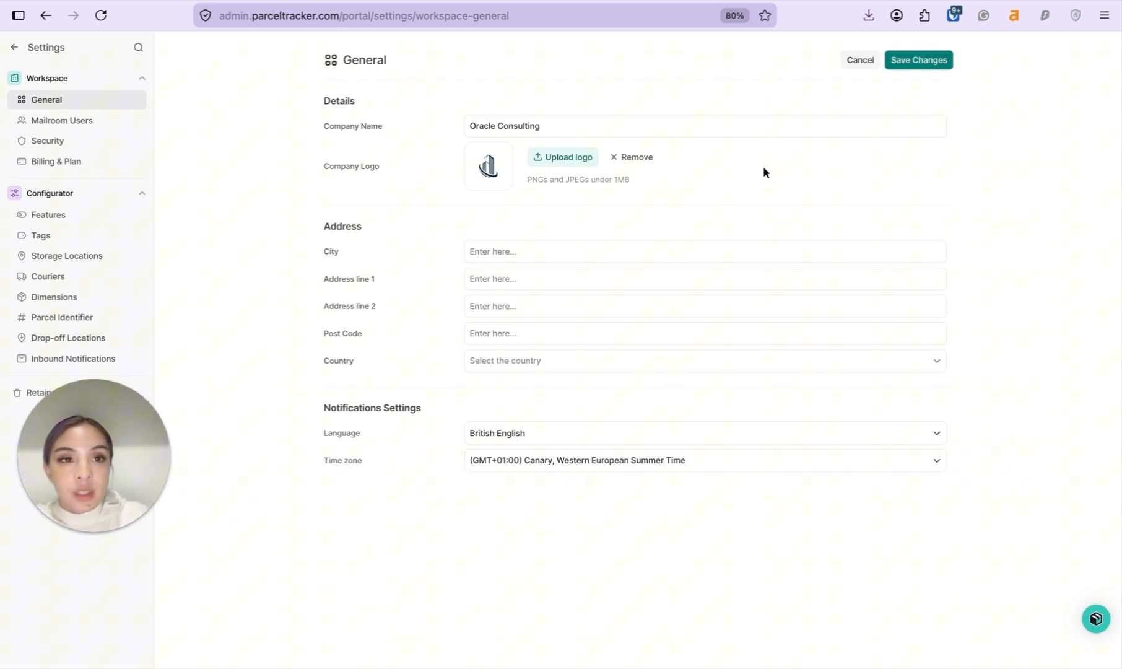
{"action": "left_click", "coordinate": [924, 63]}
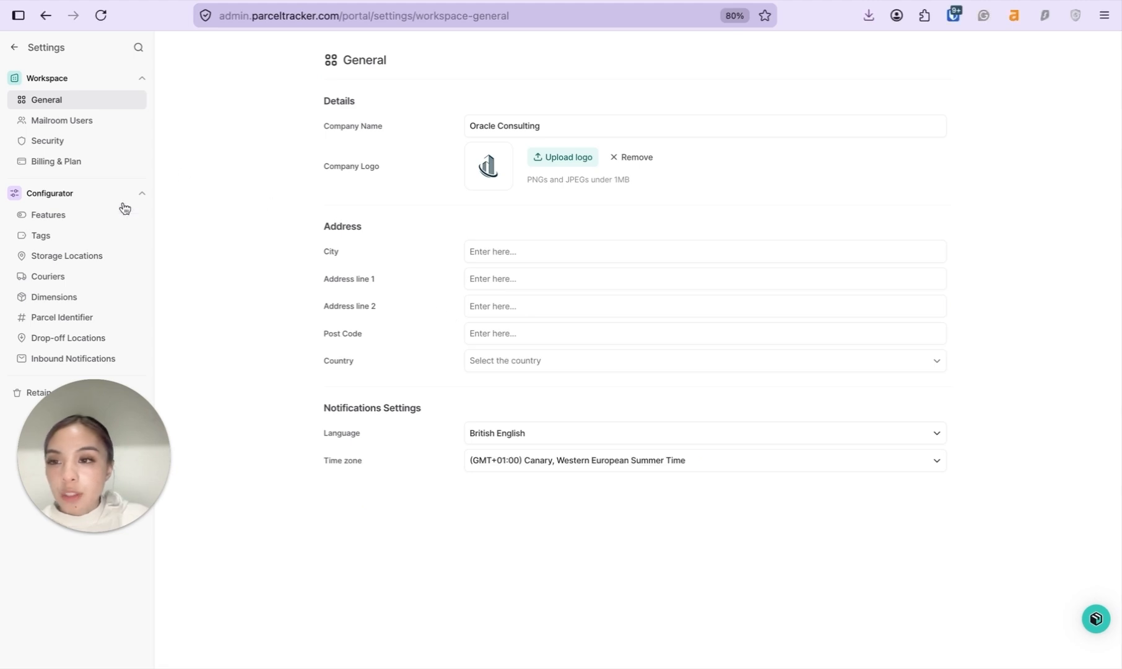
Step: Enable the Batch Parcel Collection and Additional Parcel Details features in the configurator
{"action": "left_click", "coordinate": [80, 220]}
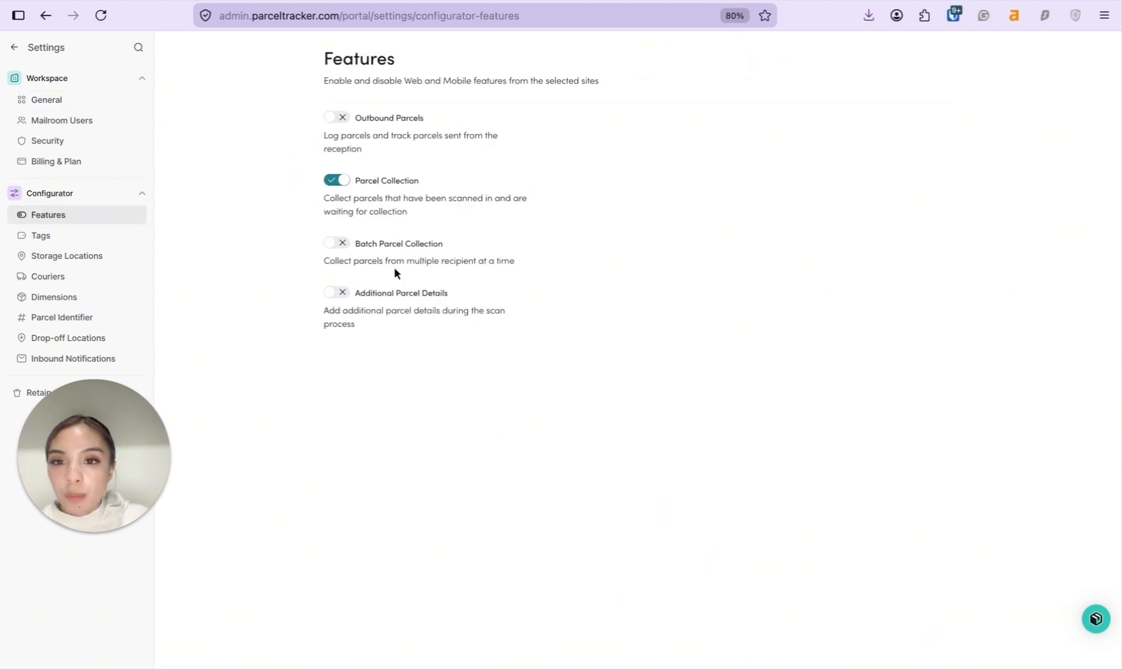
{"action": "left_click", "coordinate": [337, 244]}
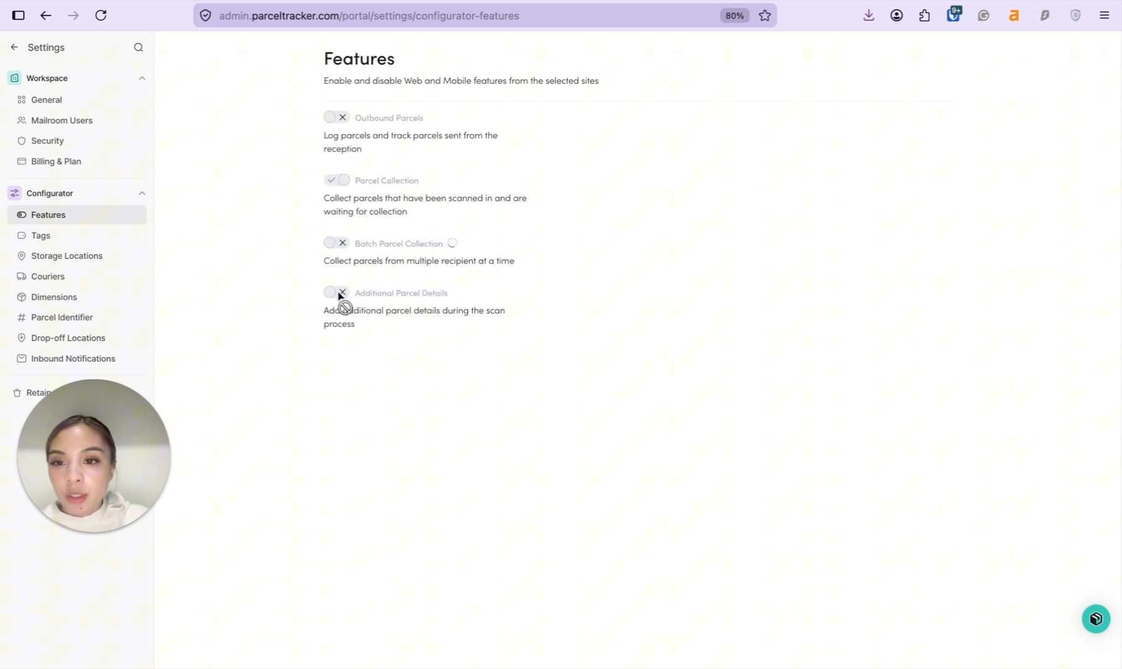
{"action": "left_click", "coordinate": [338, 293]}
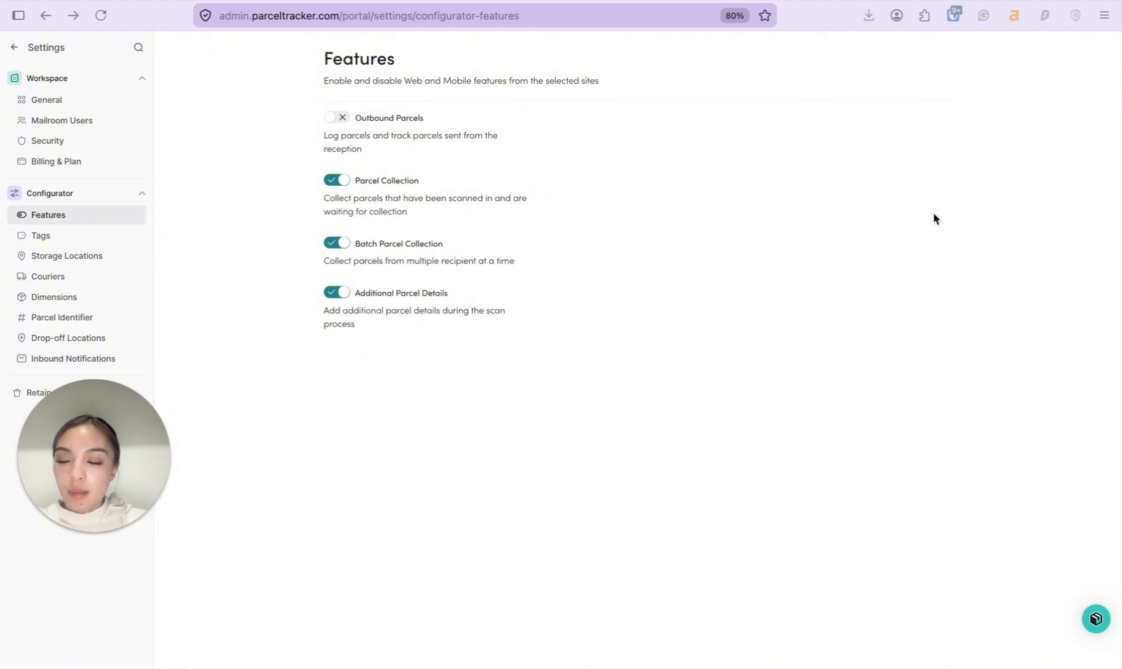
Step: Leave the settings and start a list import from the recipient directory
{"action": "left_click", "coordinate": [14, 48]}
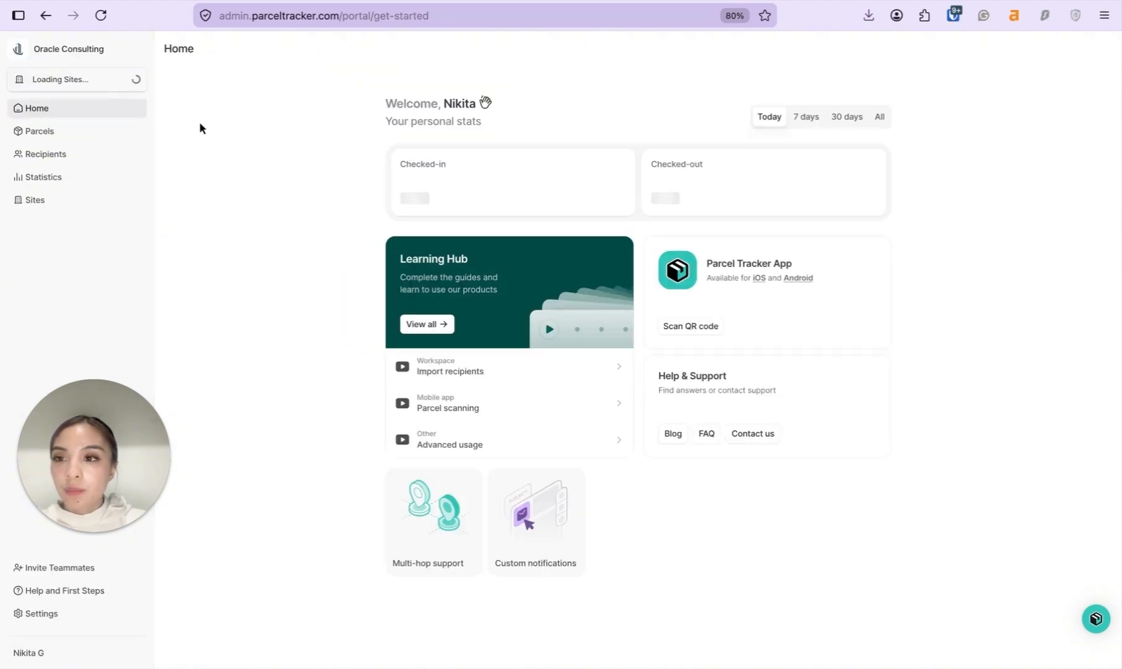
{"action": "left_click", "coordinate": [106, 158]}
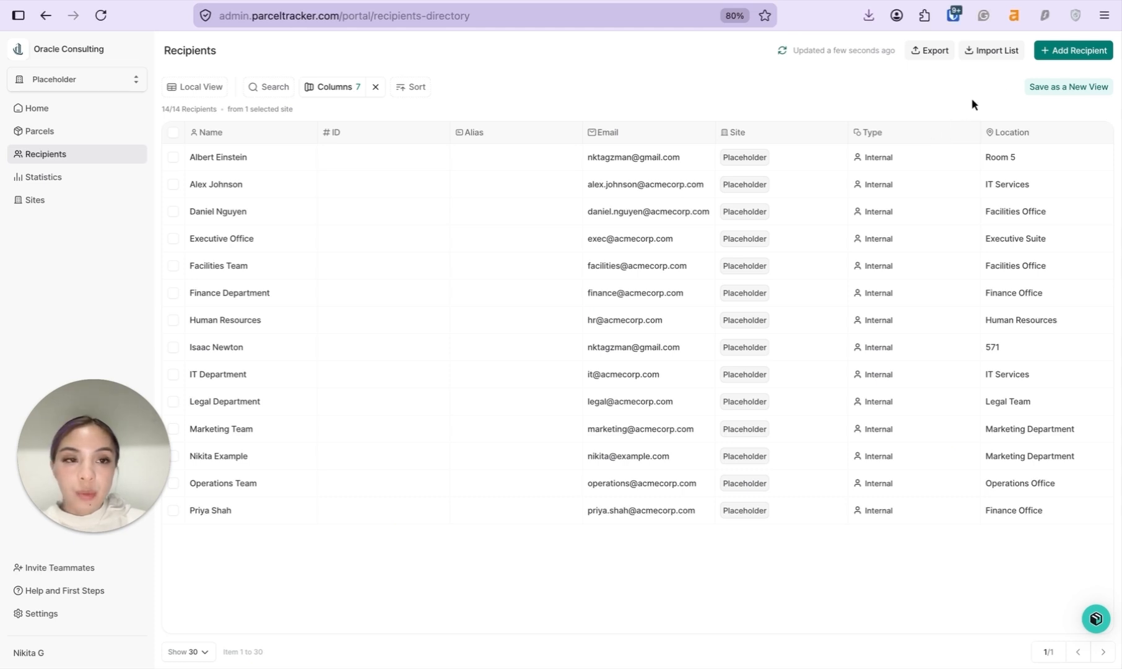
{"action": "left_click", "coordinate": [995, 52]}
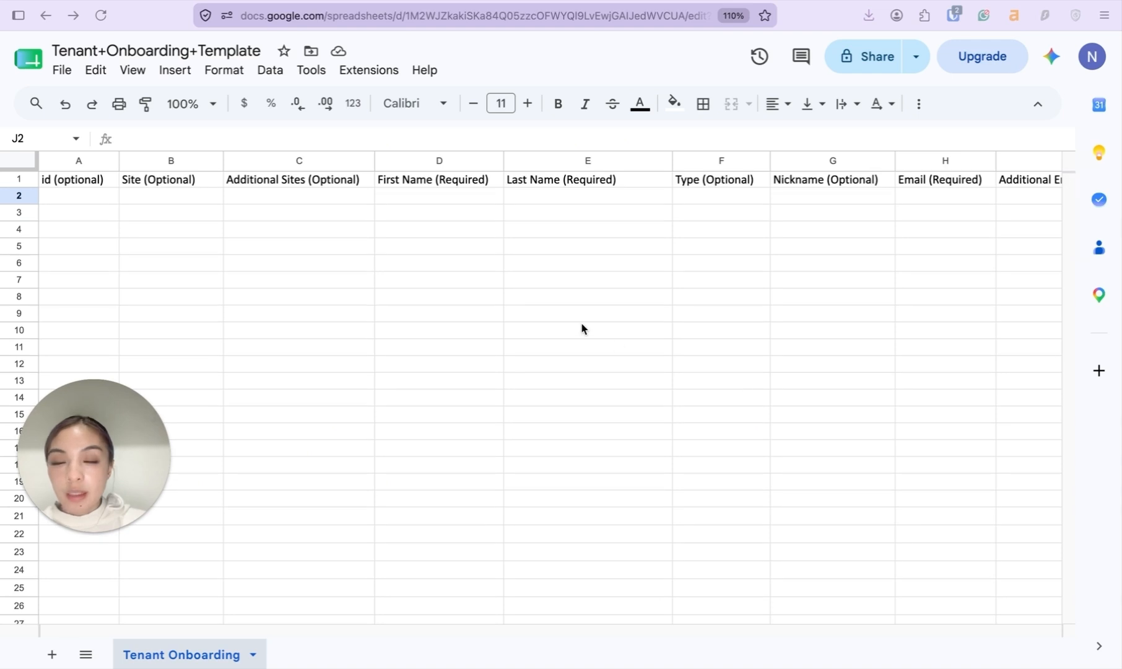
Step: Switch to the Tenant+Onboarding+Template spreadsheet in Google Sheets and examine which recipient columns are required and which are optional
{"action": "scroll", "coordinate": [582, 329], "scroll_direction": "right", "scroll_amount": 2}
{"action": "scroll", "coordinate": [582, 324], "scroll_direction": "right", "scroll_amount": 3}
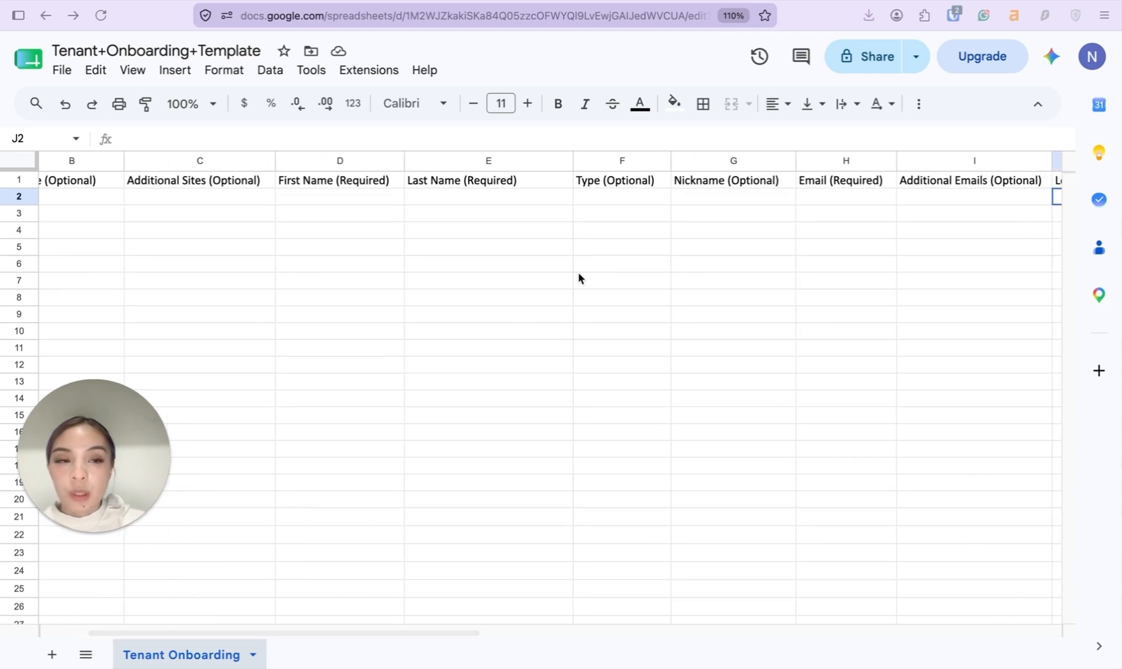
{"action": "scroll", "coordinate": [570, 272], "scroll_direction": "right", "scroll_amount": 1}
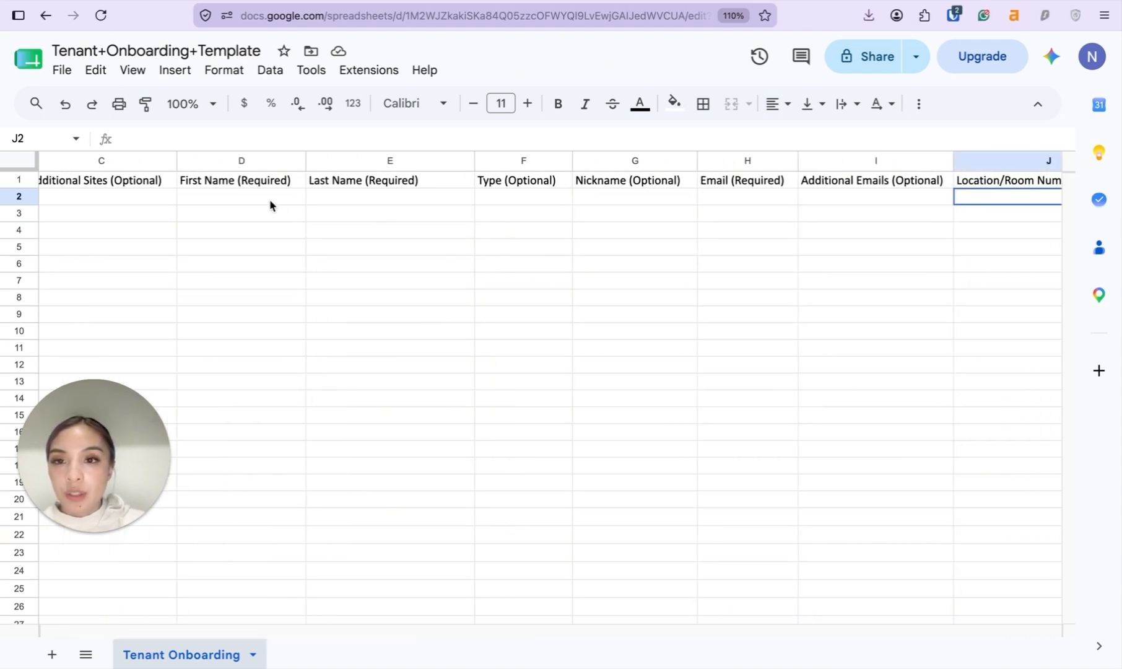
{"action": "left_click", "coordinate": [378, 198]}
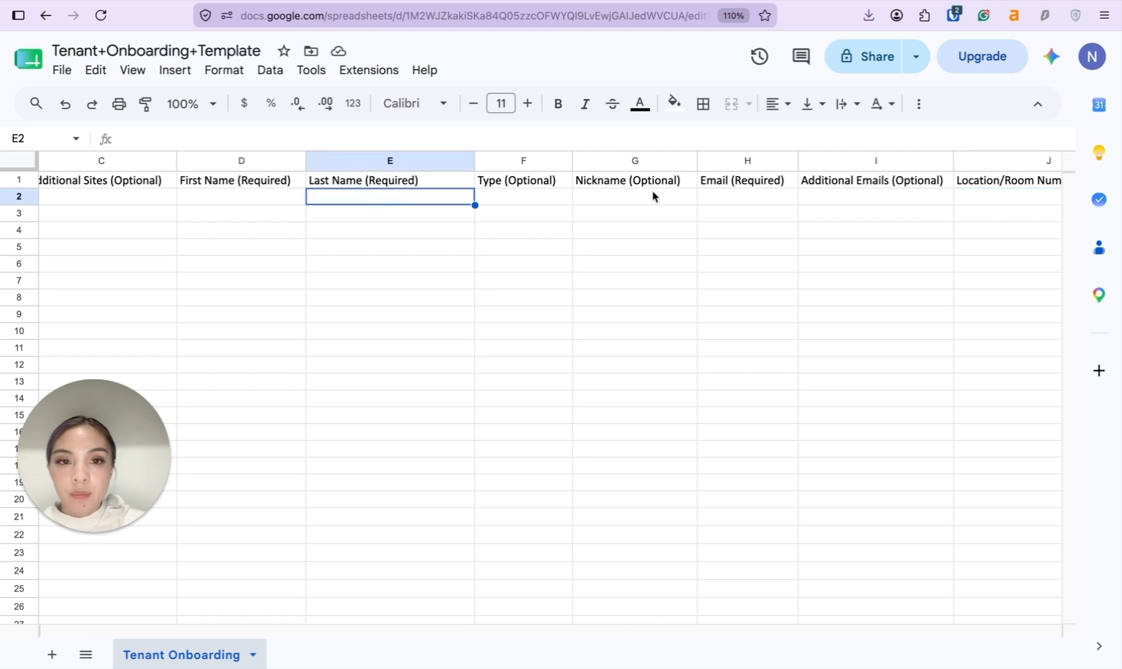
{"action": "left_click", "coordinate": [726, 200]}
{"action": "scroll", "coordinate": [726, 207], "scroll_direction": "right", "scroll_amount": 3}
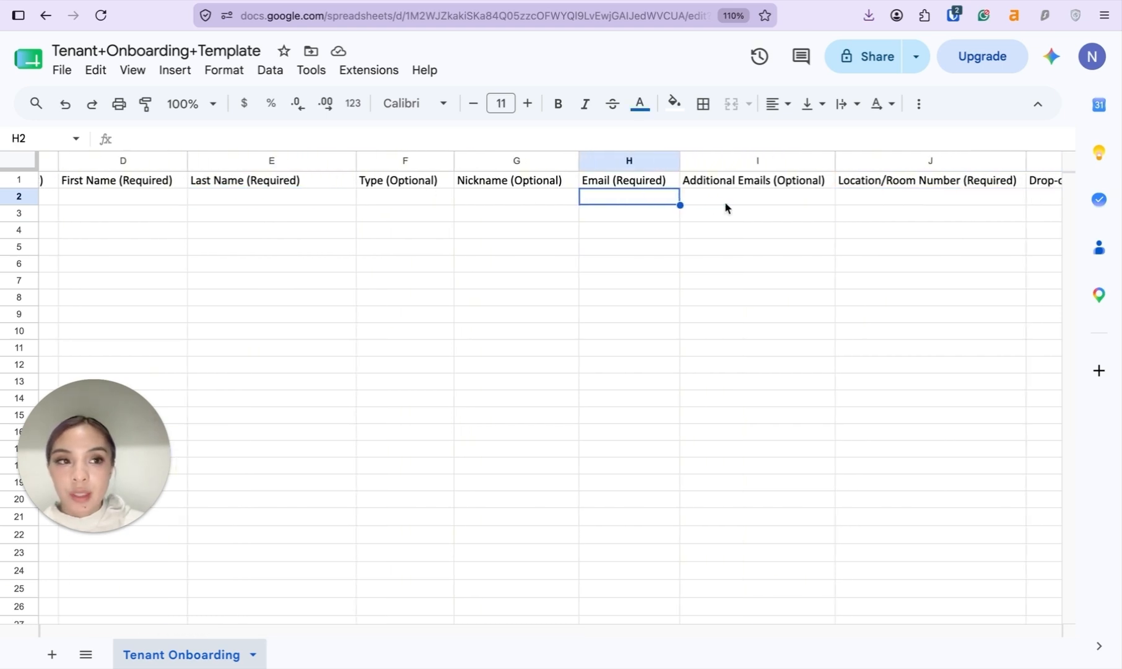
{"action": "scroll", "coordinate": [726, 206], "scroll_direction": "right", "scroll_amount": 4}
{"action": "left_click", "coordinate": [726, 203]}
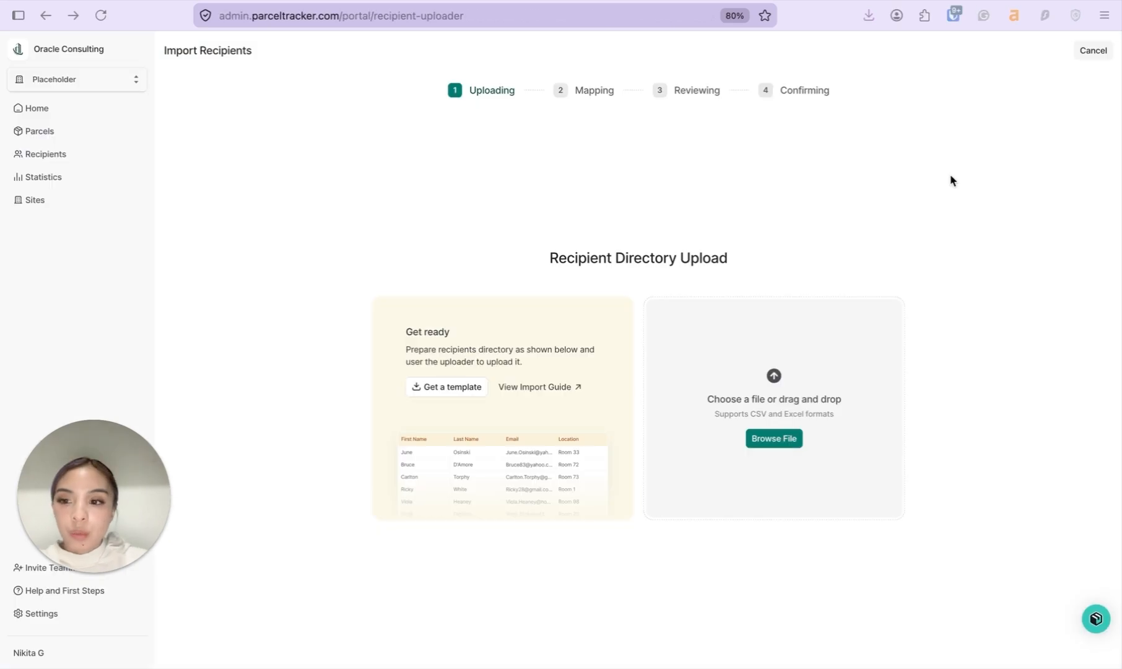
Step: Upload Office.csv from Downloads to the Parcel Tracker recipient importer, confirm permission to upload the data, and continue to mapping
{"action": "left_click", "coordinate": [774, 438]}
{"action": "left_click", "coordinate": [399, 163]}
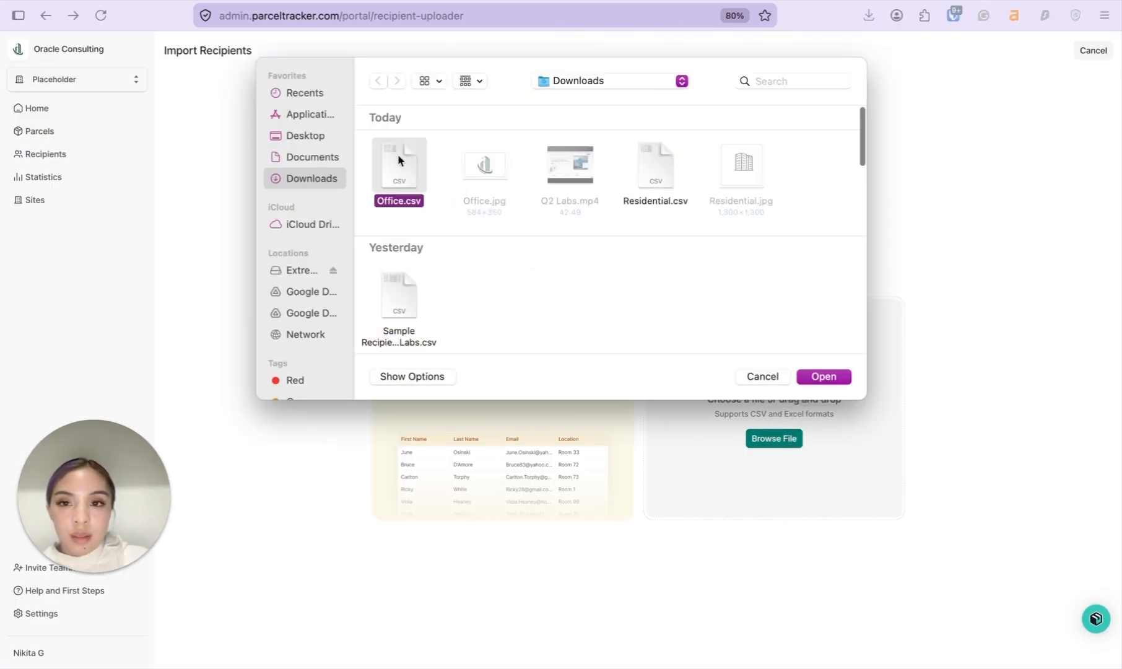
{"action": "left_click", "coordinate": [825, 379]}
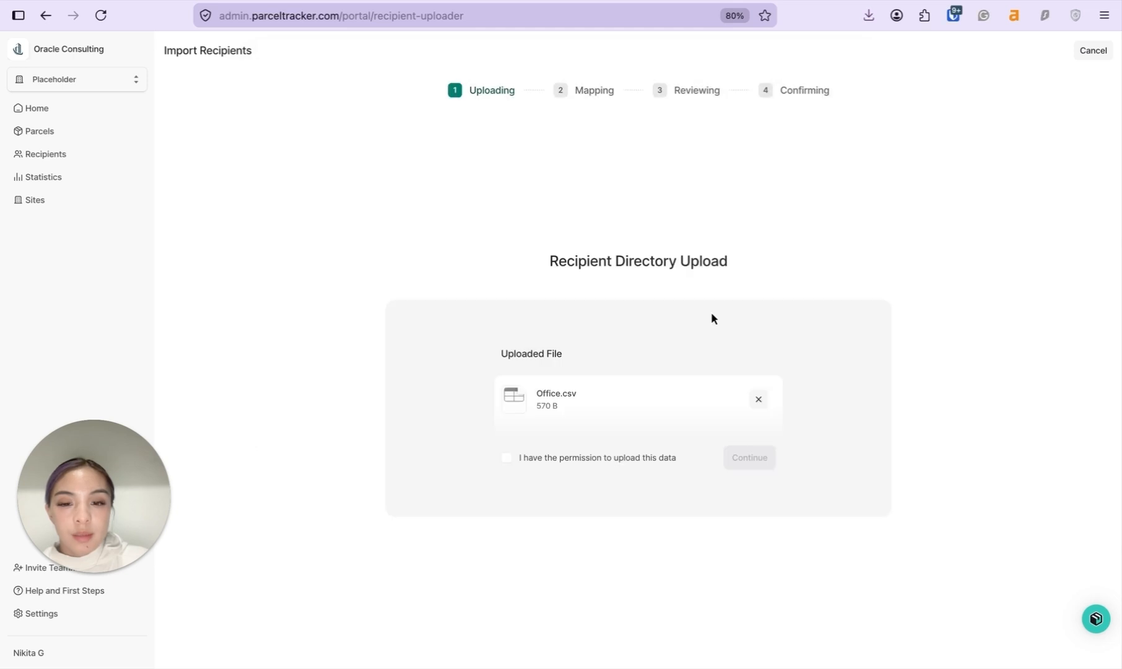
{"action": "left_click", "coordinate": [514, 459]}
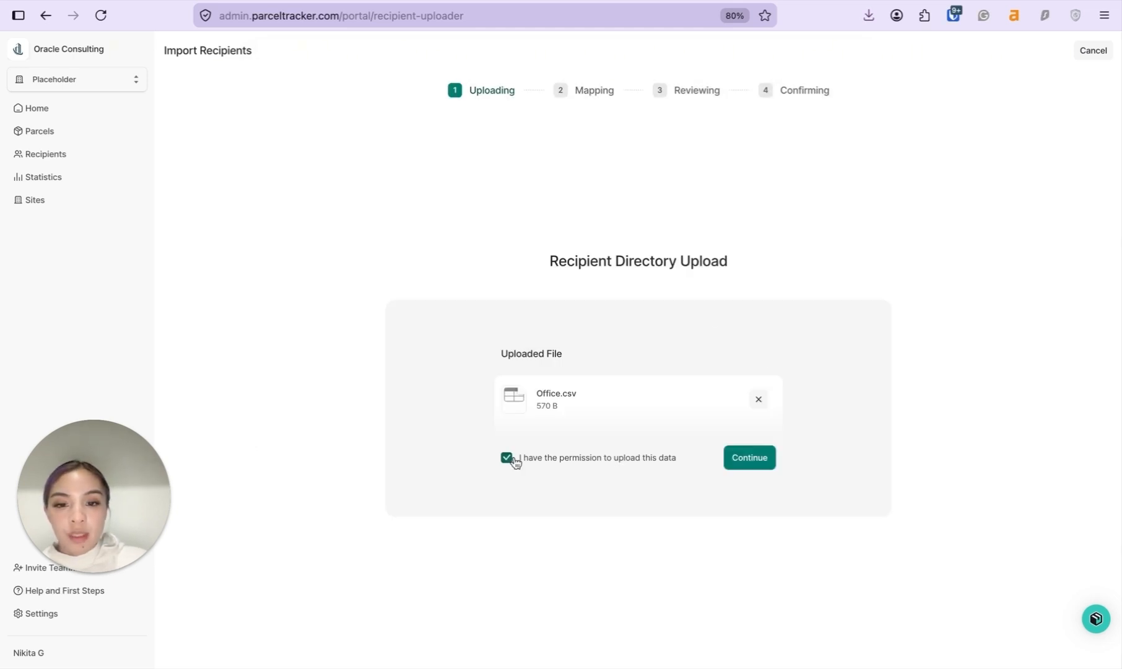
{"action": "left_click", "coordinate": [770, 462]}
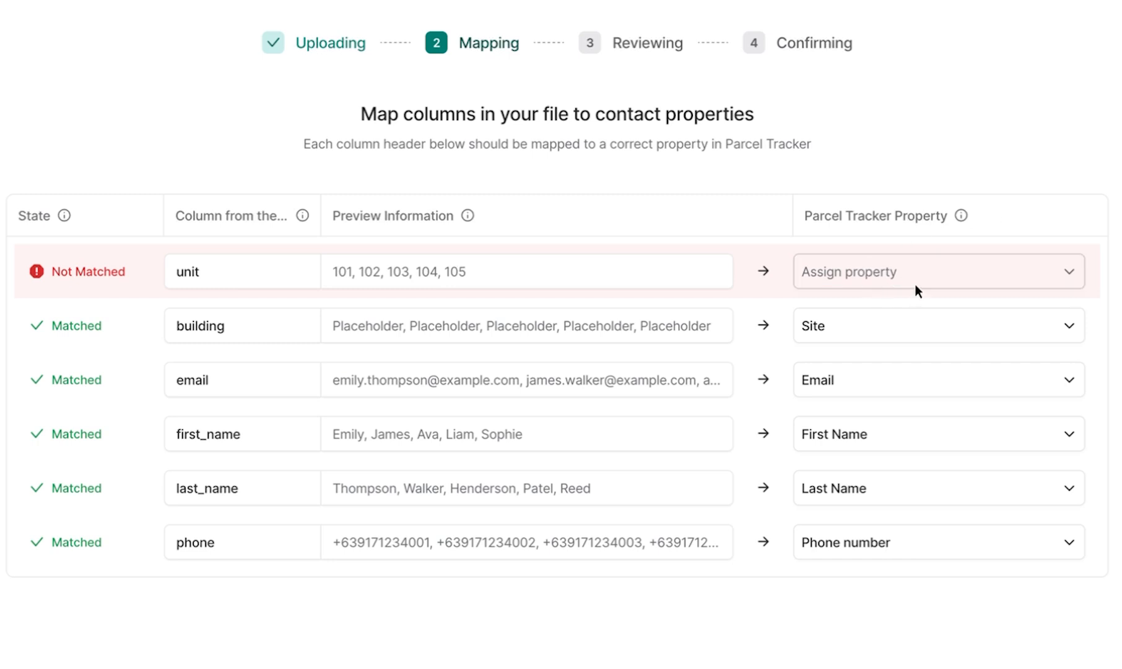
Step: Map the unmatched unit column to the Location property and continue to the data review
{"action": "left_click", "coordinate": [960, 280]}
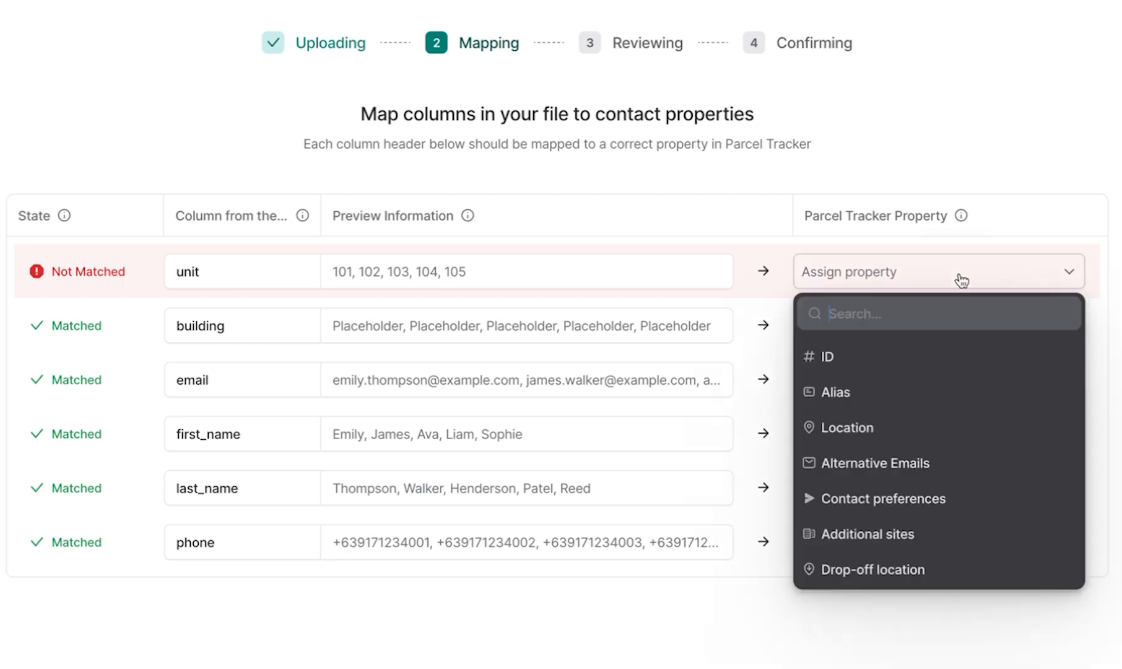
{"action": "left_click", "coordinate": [864, 429]}
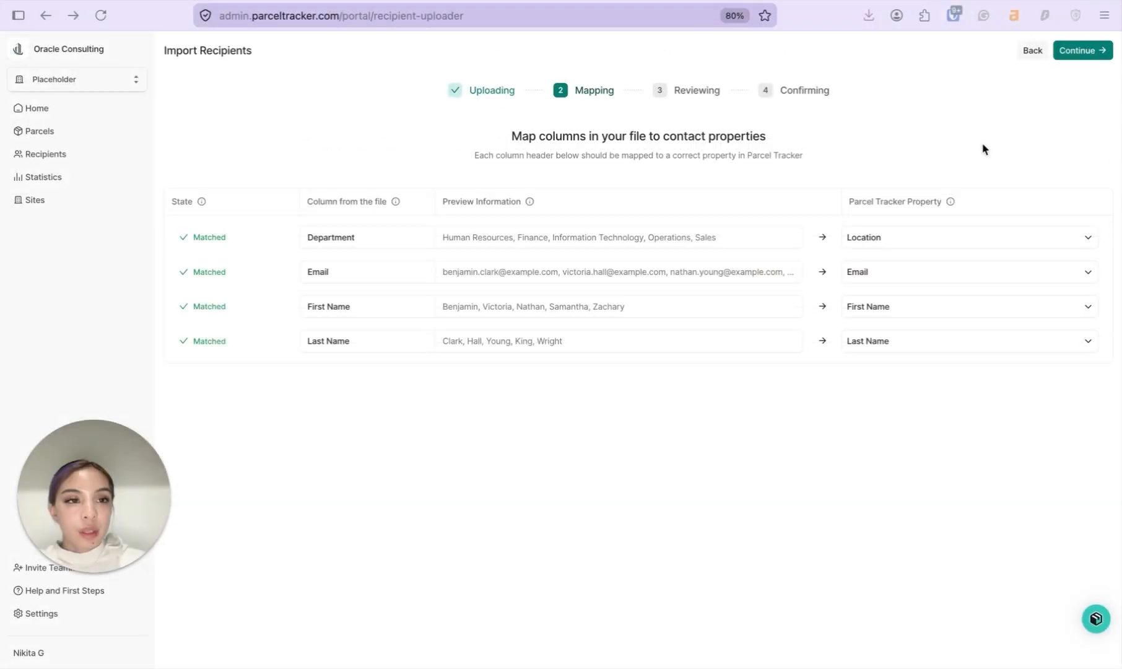
{"action": "left_click", "coordinate": [1097, 55]}
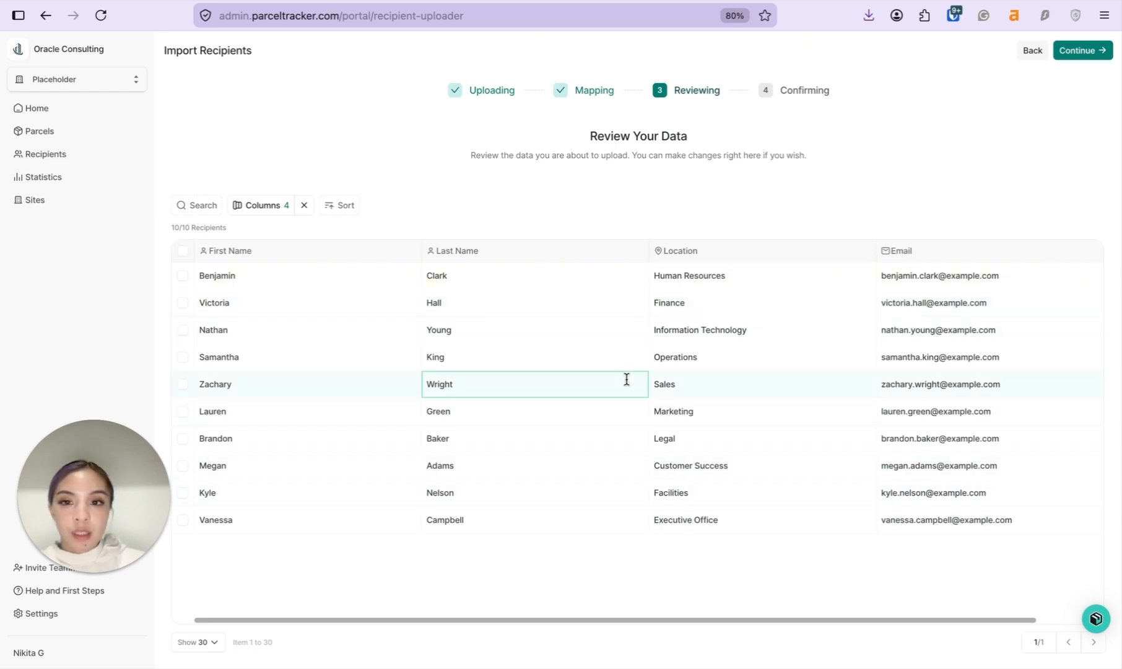
Step: Replace the last name of the first recipient, in Human Resources, in the review table
{"action": "double_click", "coordinate": [532, 274]}
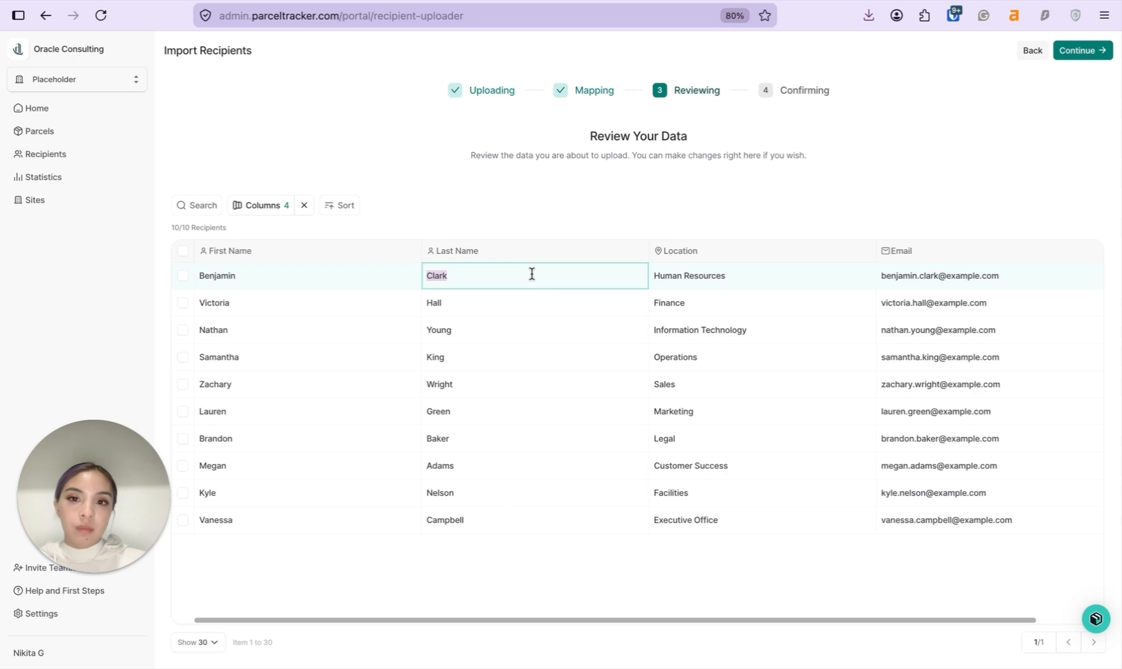
{"action": "type", "text": "Wilson"}
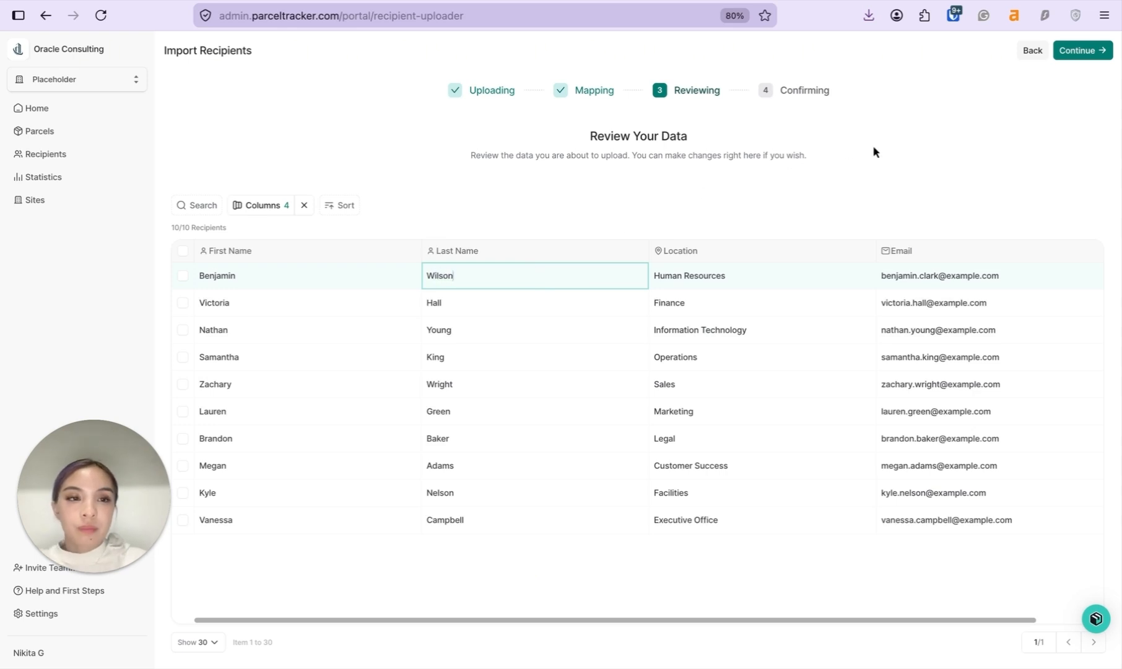
{"action": "left_click", "coordinate": [874, 148]}
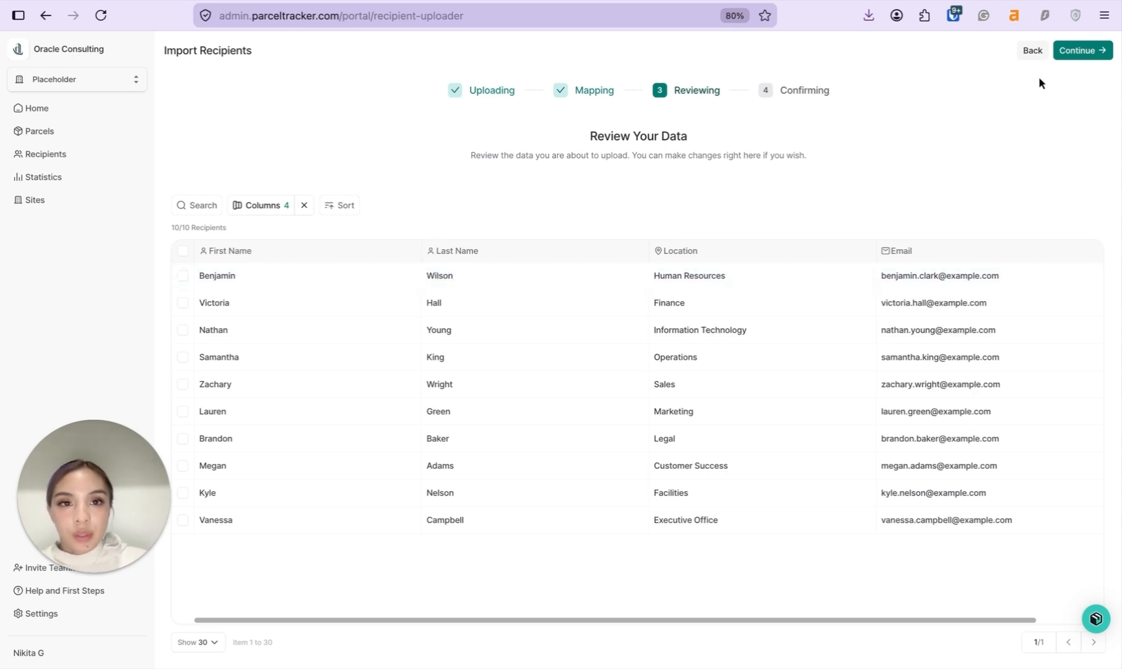
Step: Confirm the reviewed changes, upload the new recipients, and open the full recipient list
{"action": "left_click", "coordinate": [1079, 57]}
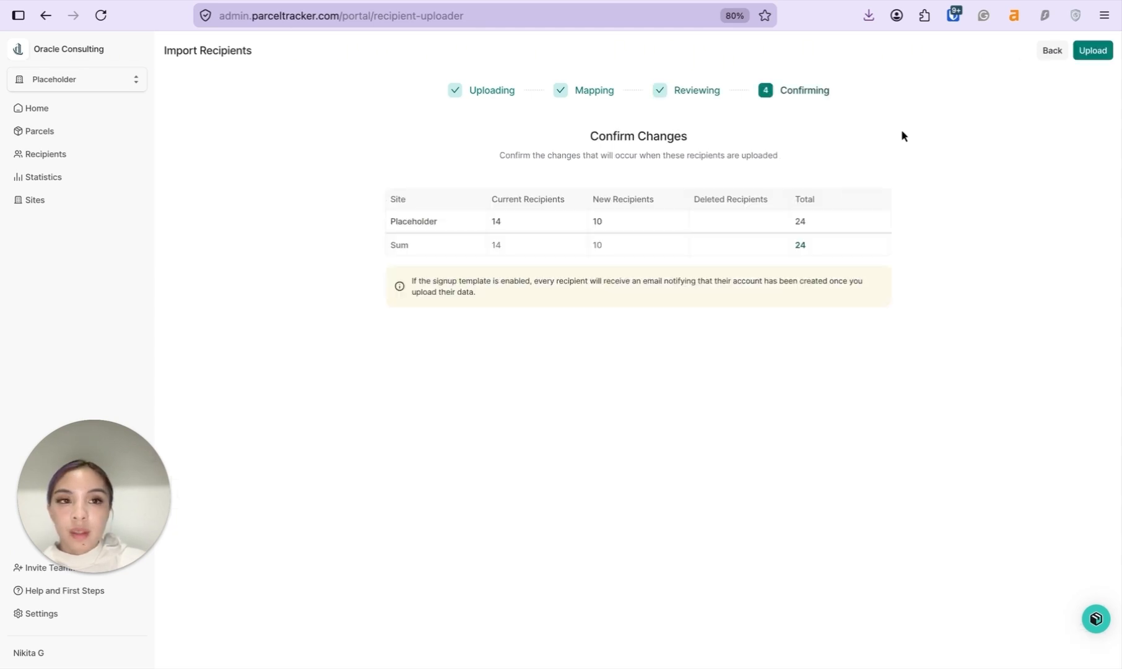
{"action": "left_click", "coordinate": [1094, 50]}
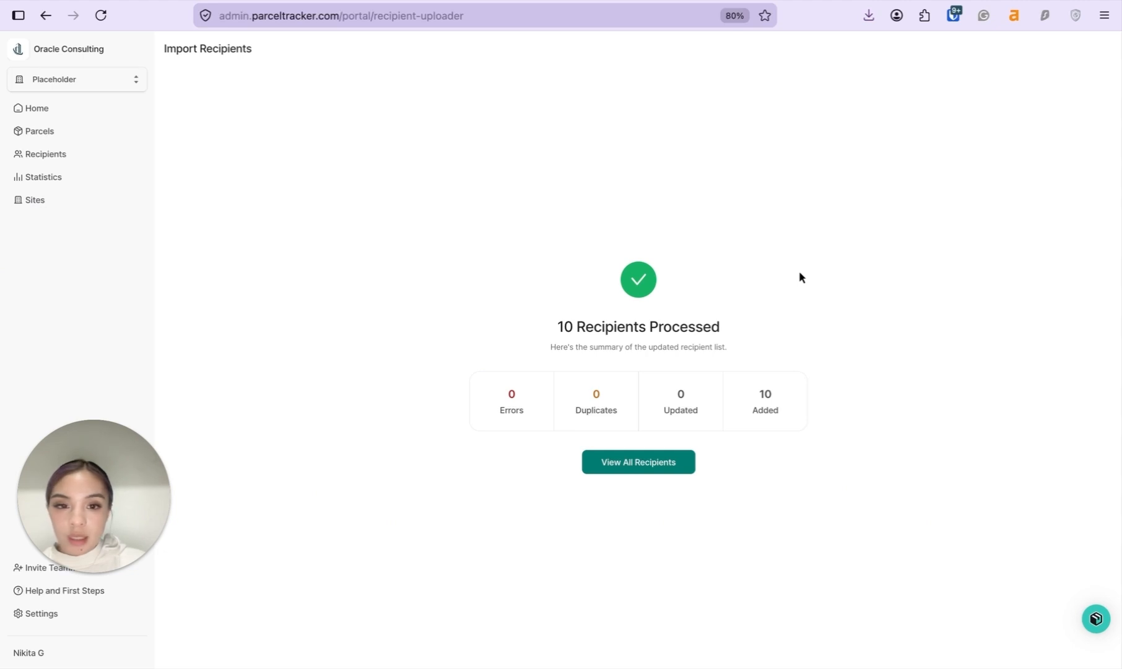
{"action": "left_click", "coordinate": [636, 468]}
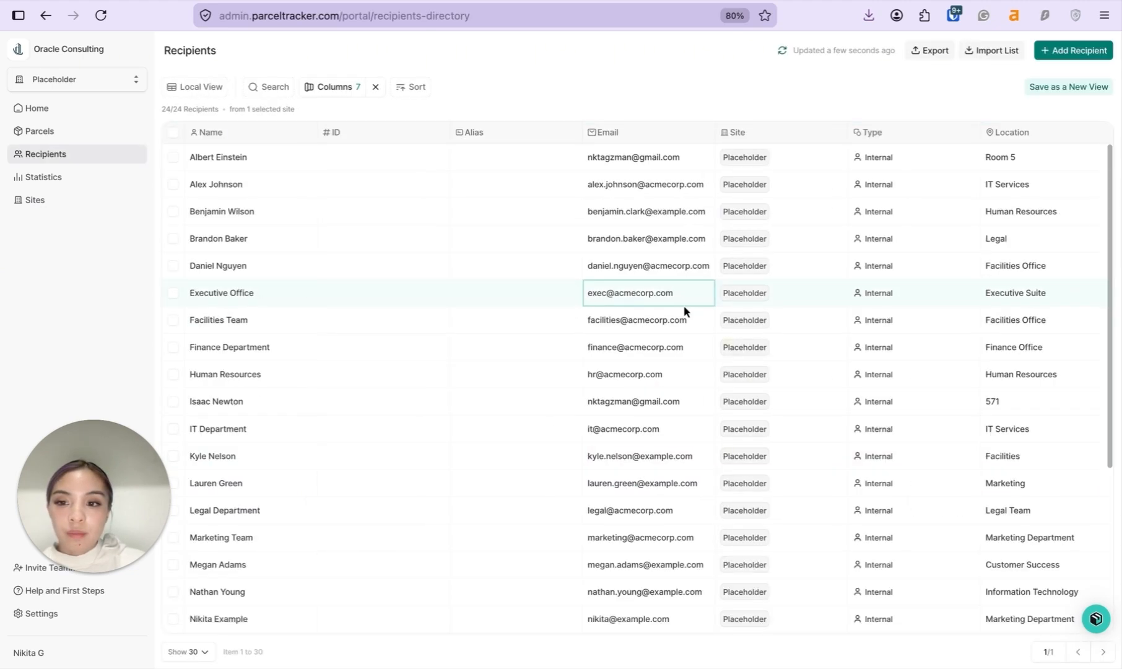
Step: Look through the recipient list and hide its ID and Alias columns
{"action": "scroll", "coordinate": [547, 373], "scroll_direction": "down", "scroll_amount": 3}
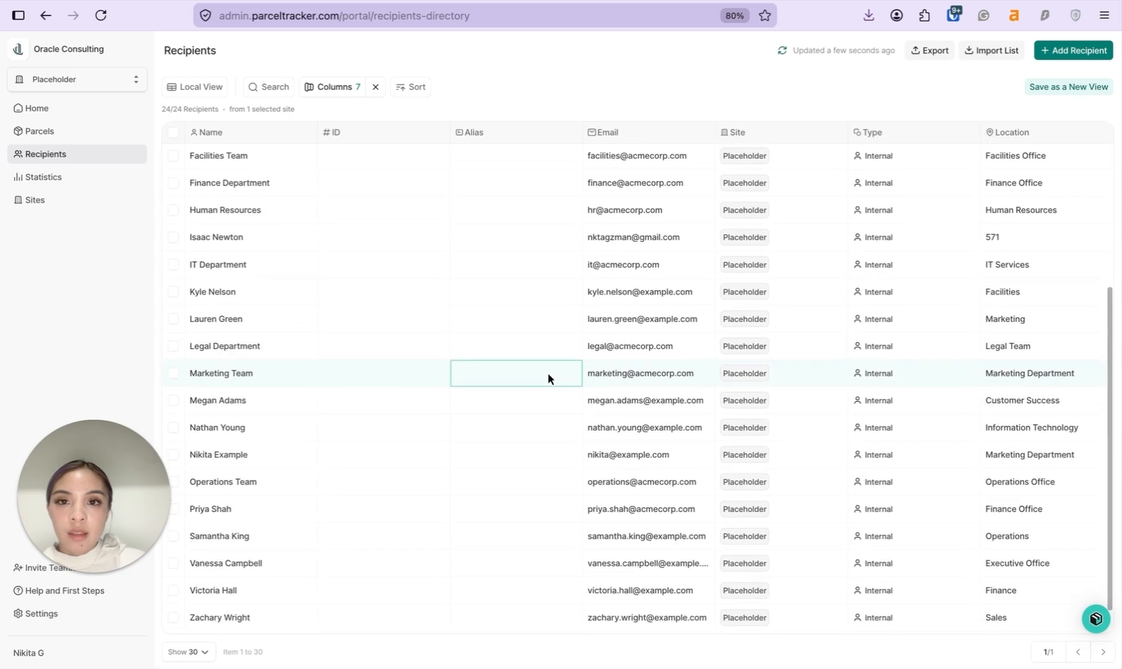
{"action": "scroll", "coordinate": [500, 333], "scroll_direction": "up", "scroll_amount": 3}
{"action": "scroll", "coordinate": [501, 332], "scroll_direction": "down", "scroll_amount": 1}
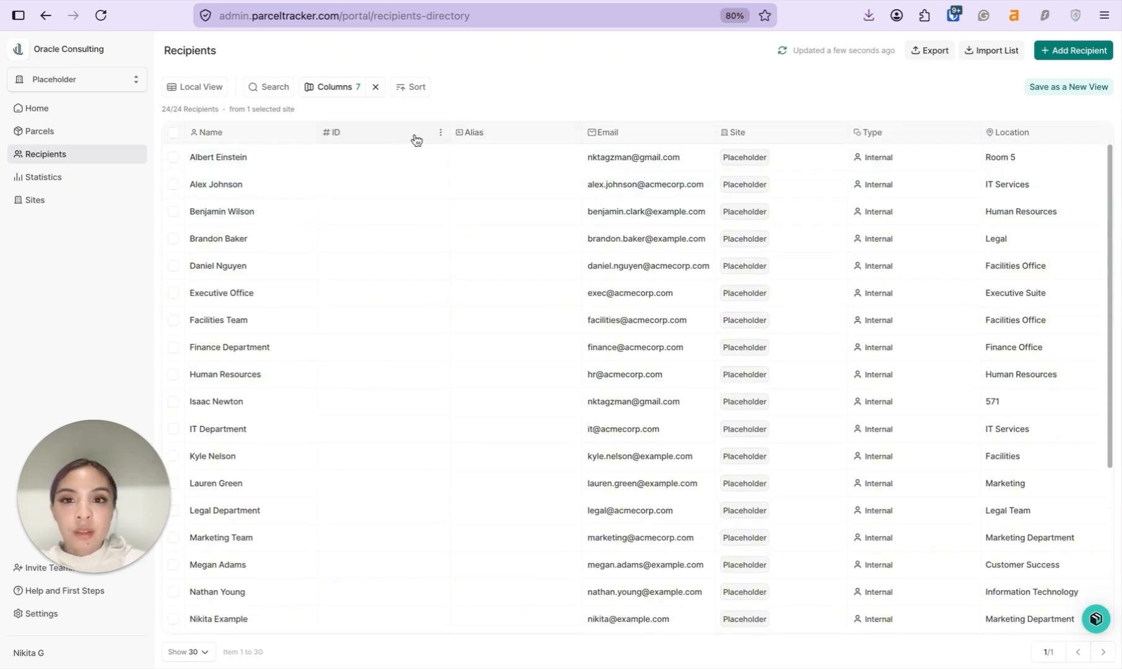
{"action": "left_click", "coordinate": [440, 137]}
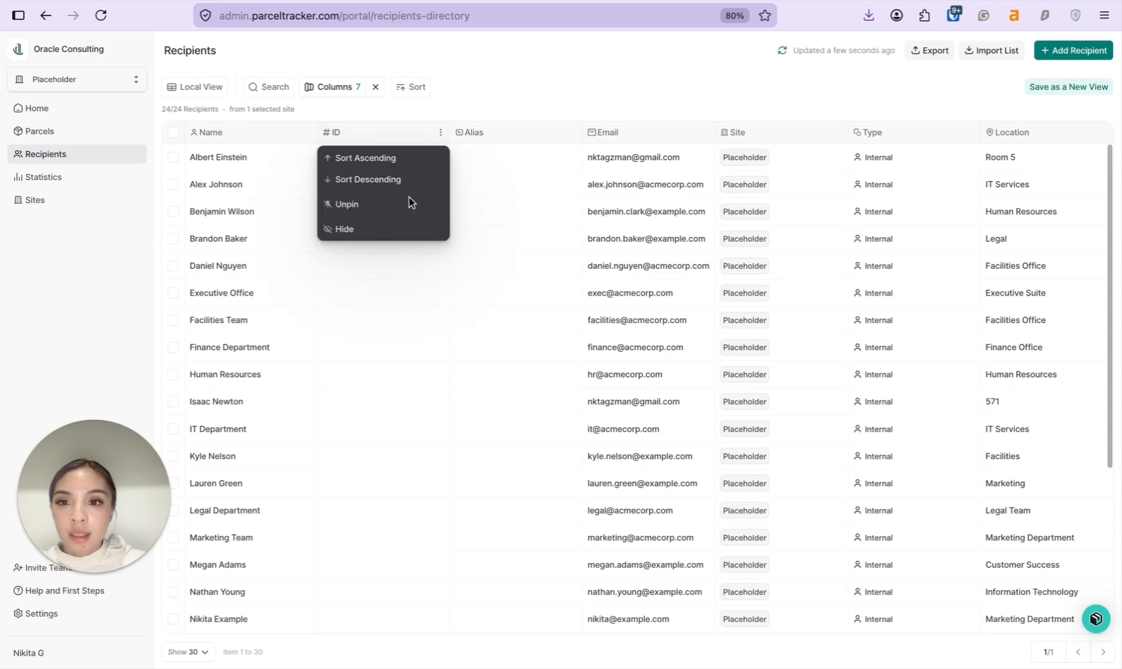
{"action": "left_click", "coordinate": [396, 229]}
{"action": "left_click", "coordinate": [441, 132]}
{"action": "left_click", "coordinate": [410, 291]}
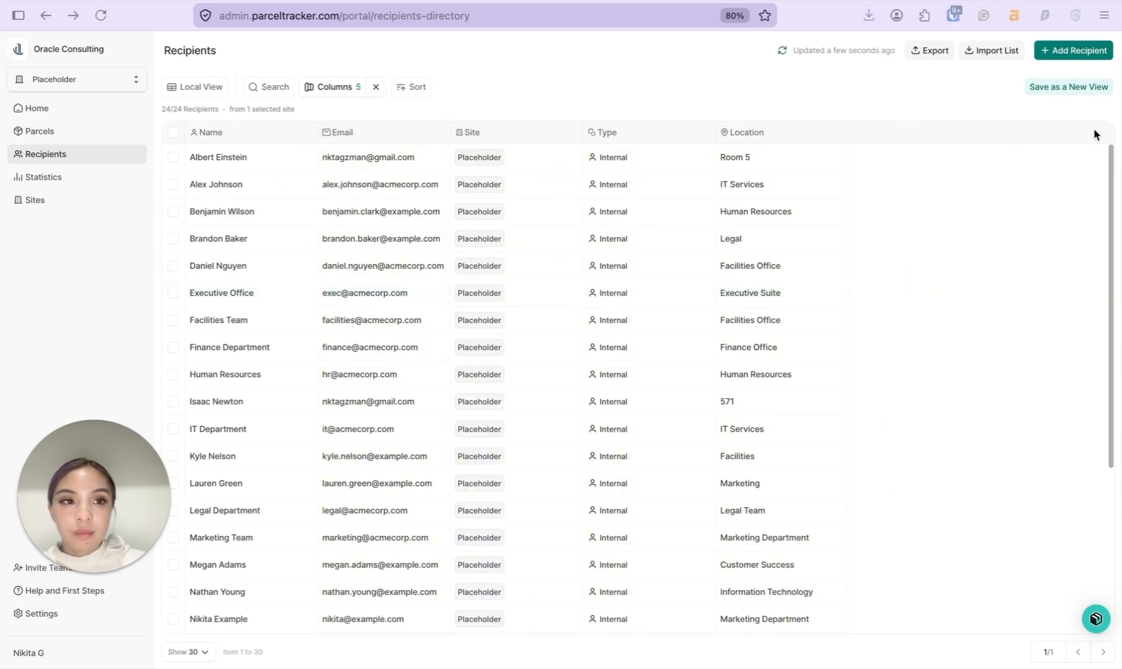
Step: Save the current recipient table layout as a new view named Clean view
{"action": "left_click", "coordinate": [1060, 87]}
{"action": "left_click", "coordinate": [507, 350]}
{"action": "type", "text": "Clean view"}
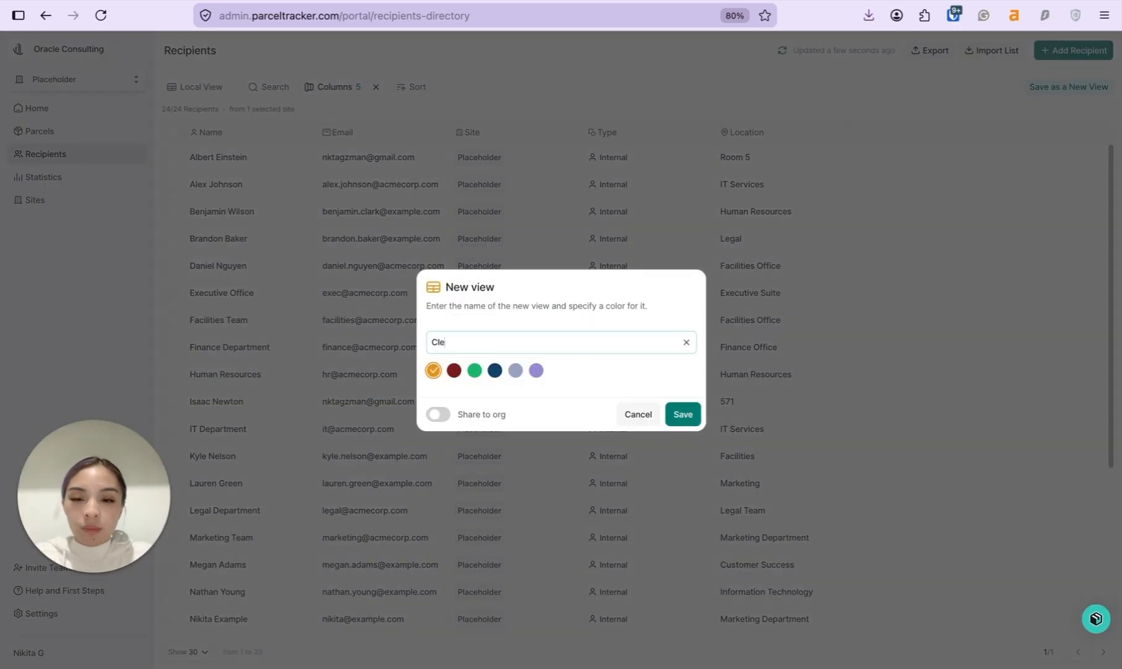
{"action": "left_click", "coordinate": [683, 414]}
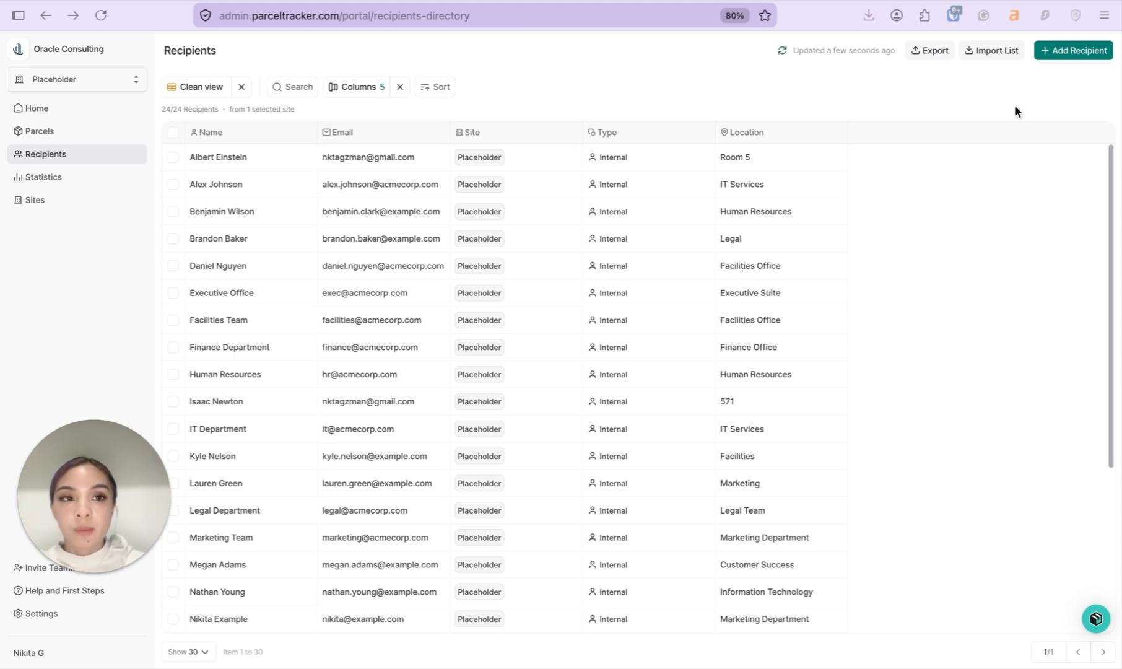
Step: Add a new recipient with their email address, first and last name, and the location IT
{"action": "left_click", "coordinate": [1055, 53]}
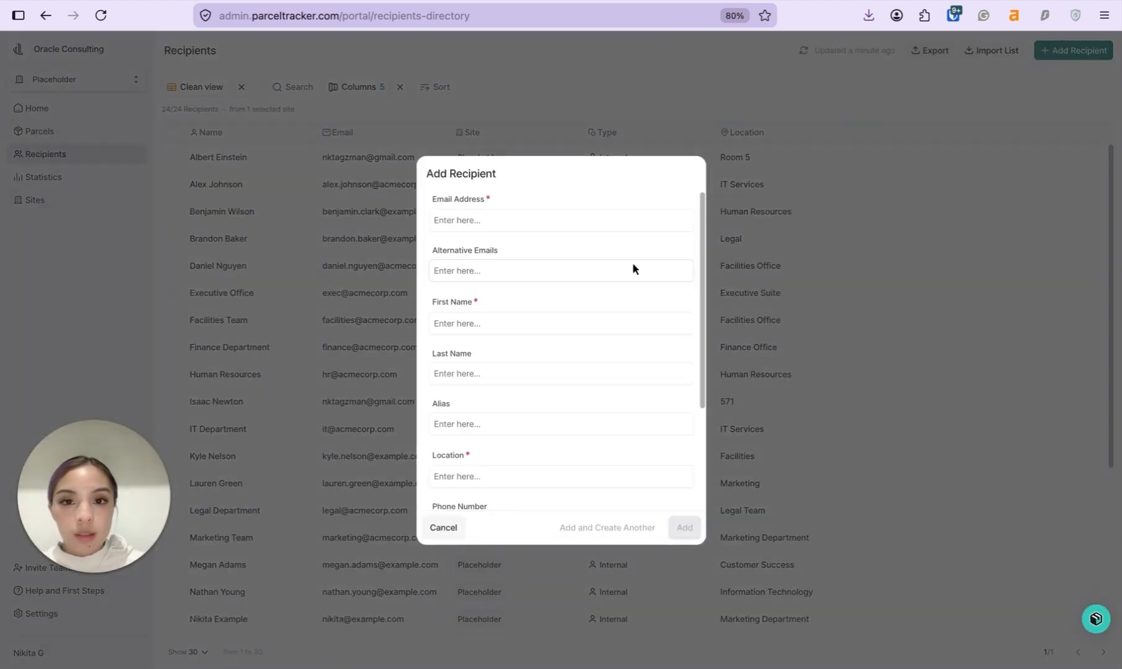
{"action": "left_click", "coordinate": [588, 225]}
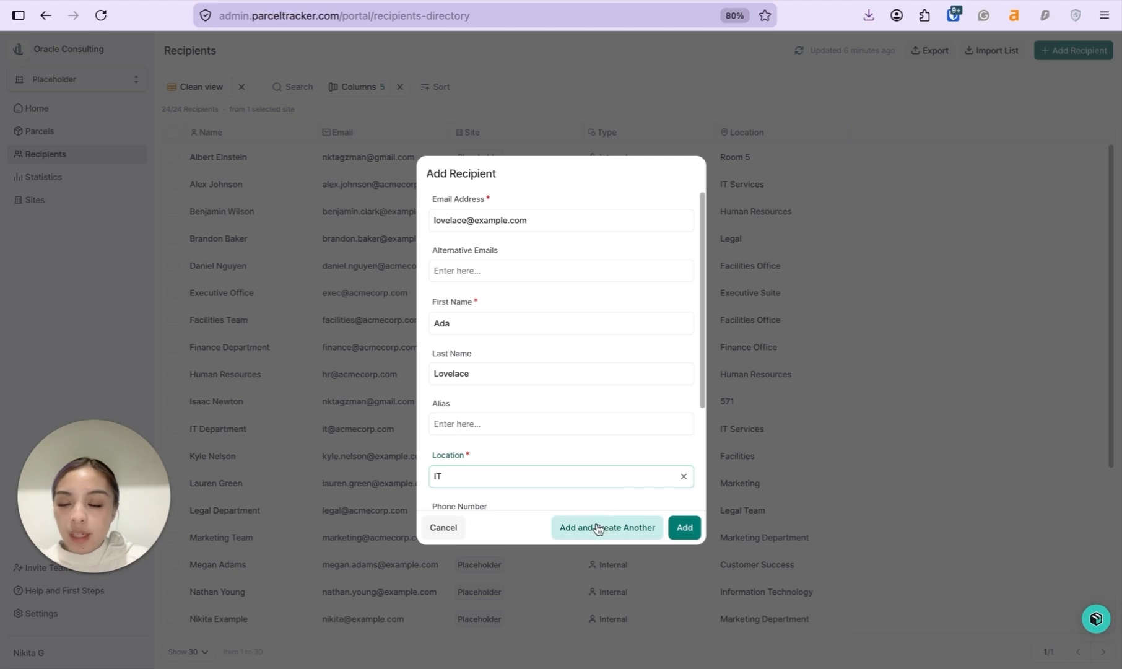
{"action": "left_click", "coordinate": [684, 528]}
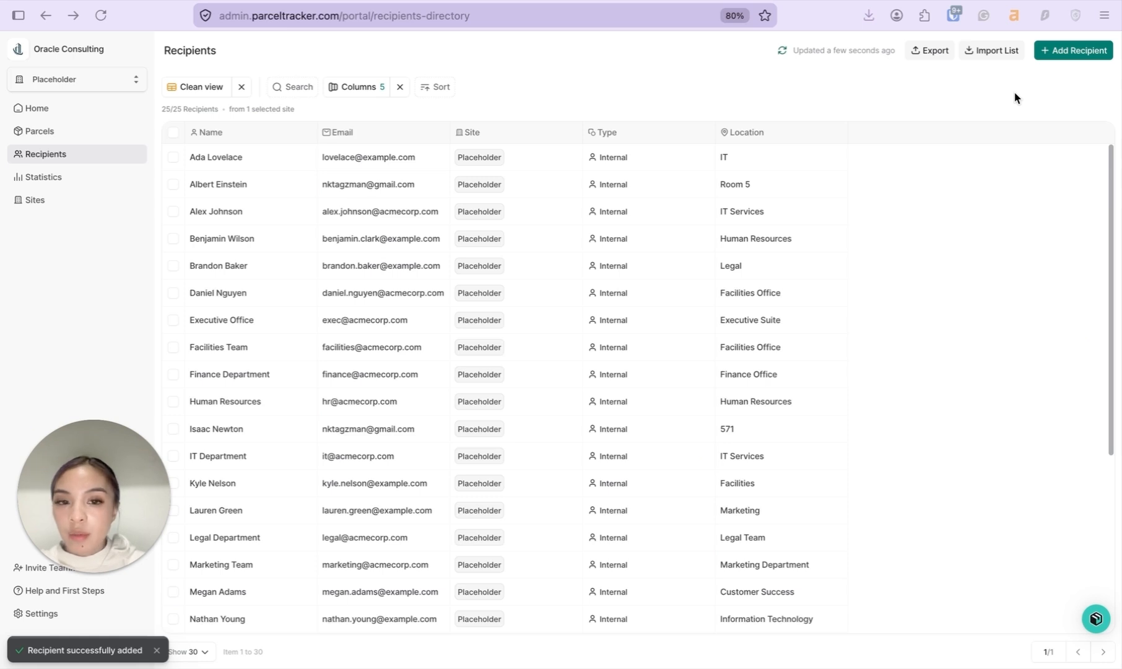
{"action": "mouse_move", "coordinate": [159, 474]}
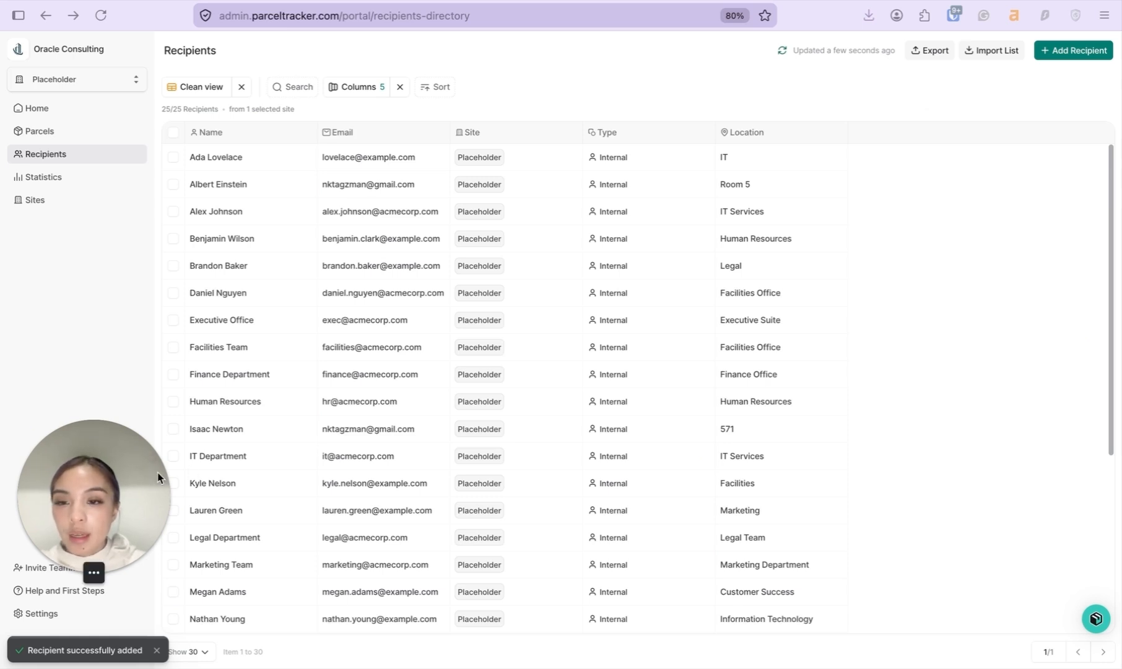
{"action": "left_click_drag", "start_coordinate": [117, 494], "coordinate": [118, 451]}
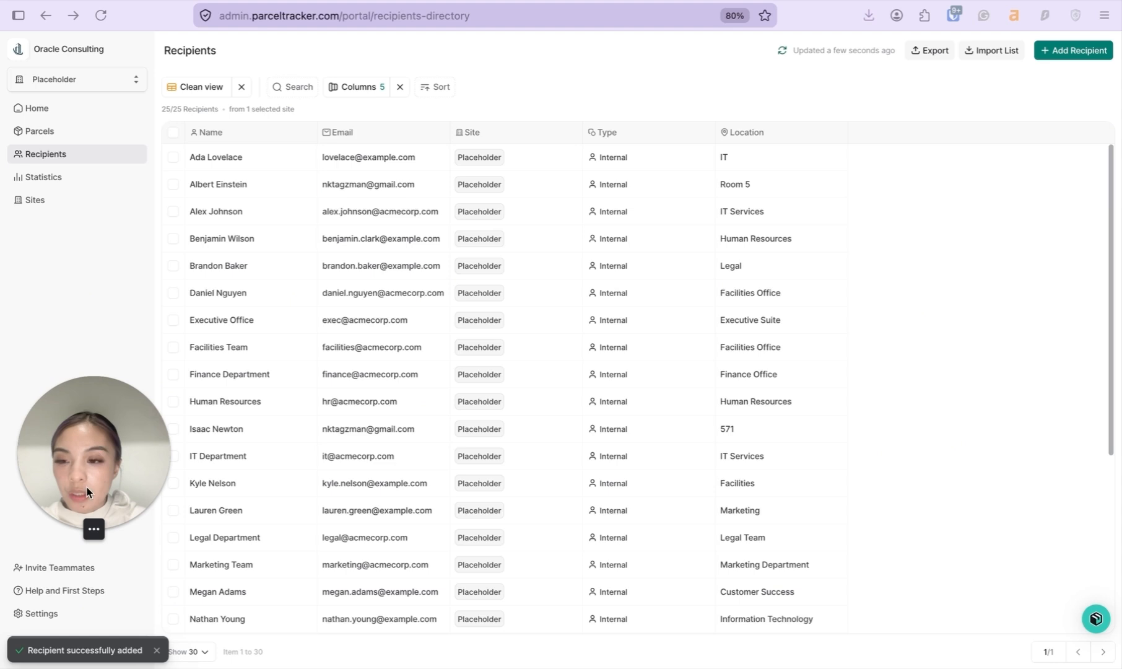
Step: Invite a mailroom user with their email and full name, at the Normal level with access to the Placeholder site
{"action": "left_click", "coordinate": [48, 620]}
{"action": "left_click", "coordinate": [46, 615]}
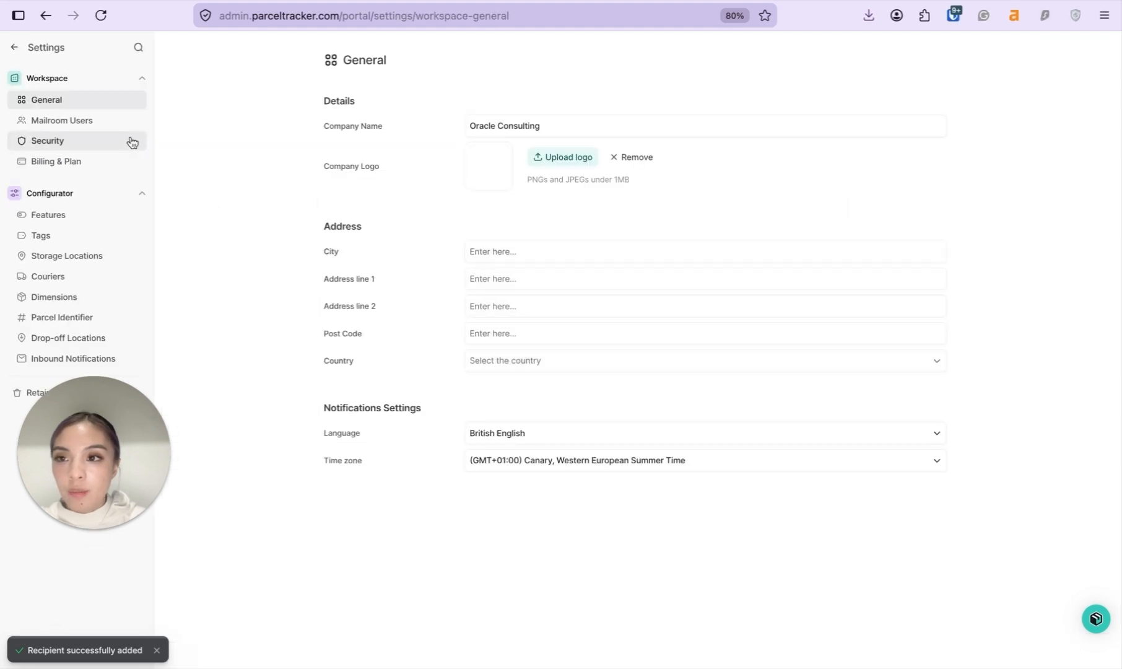
{"action": "left_click", "coordinate": [112, 124]}
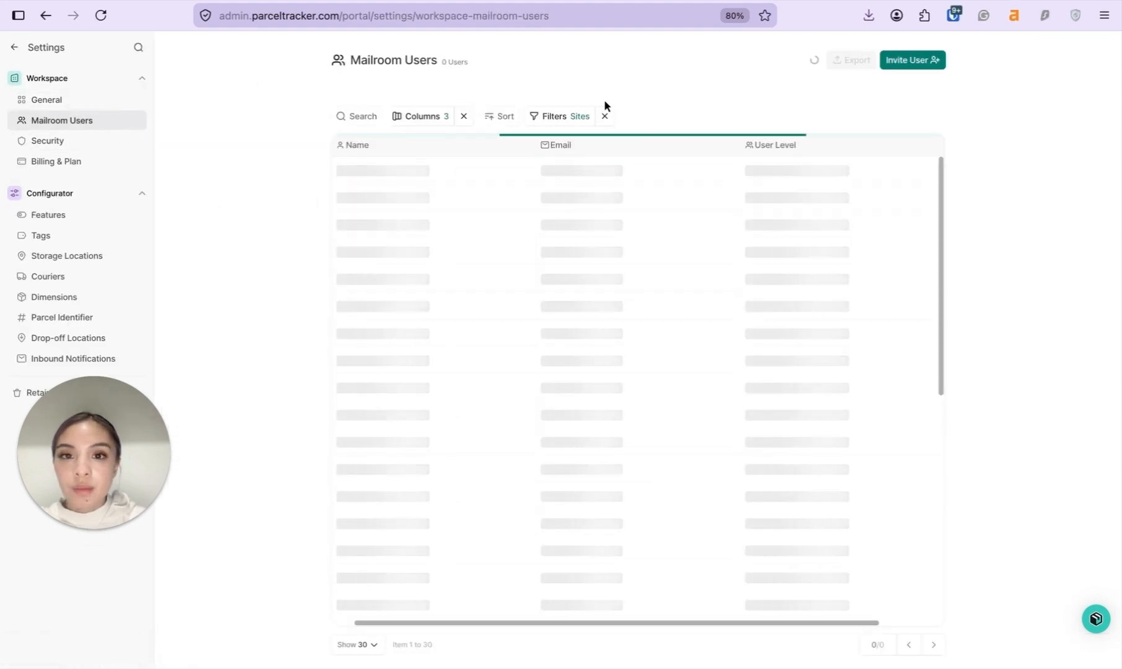
{"action": "left_click", "coordinate": [885, 64]}
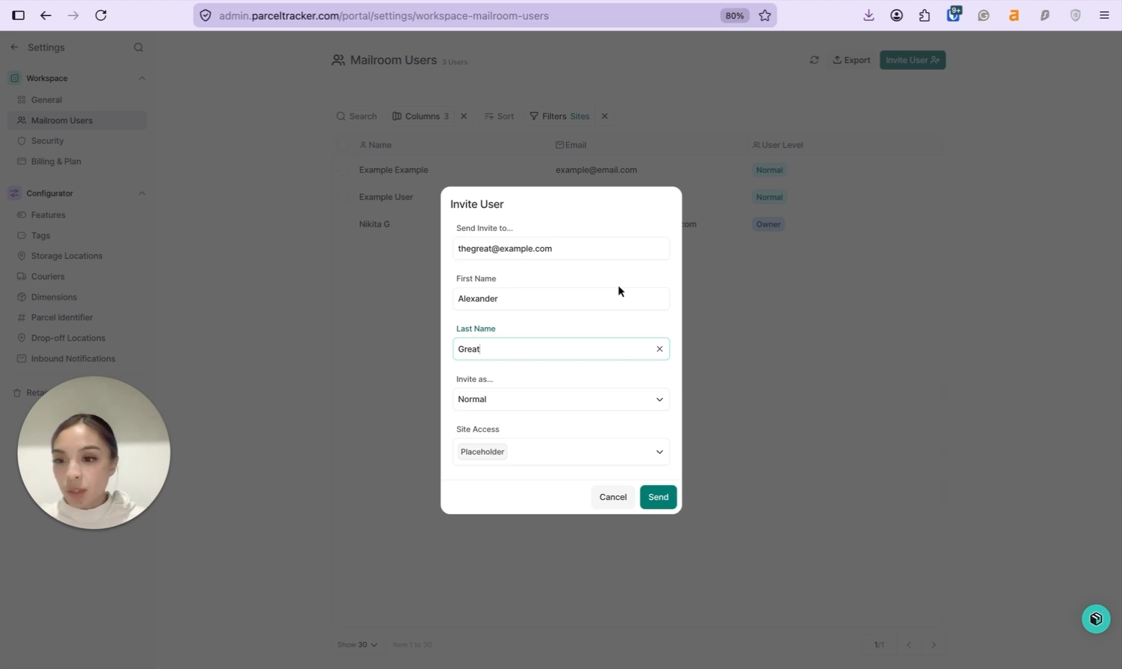
{"action": "left_click", "coordinate": [652, 404]}
{"action": "left_click", "coordinate": [662, 376]}
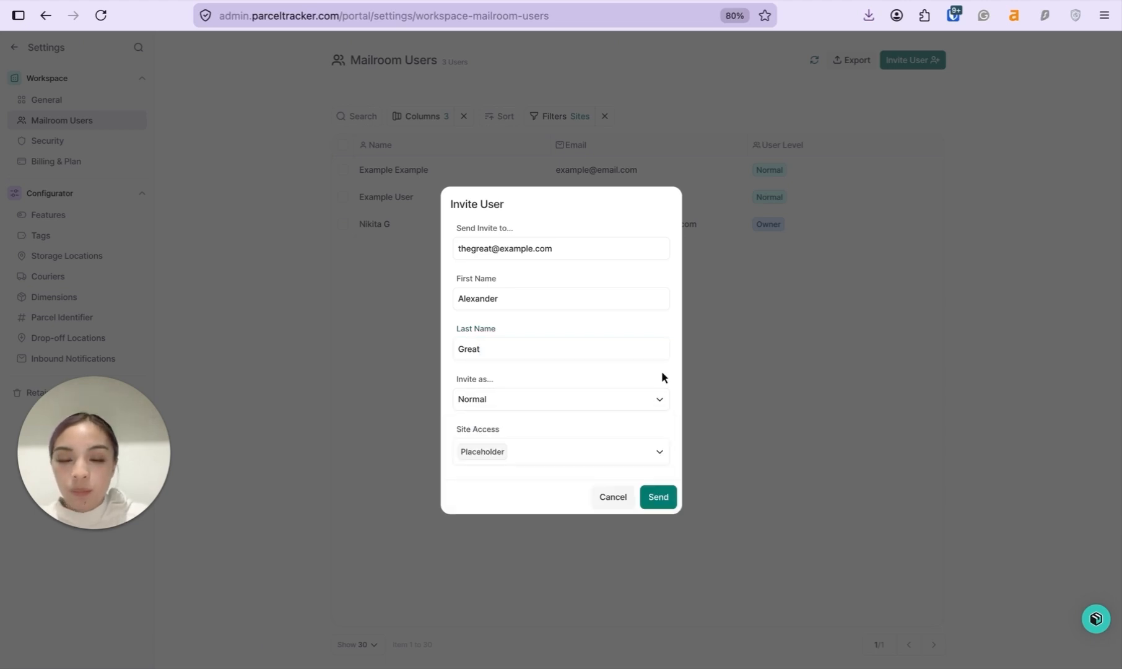
{"action": "left_click", "coordinate": [660, 508]}
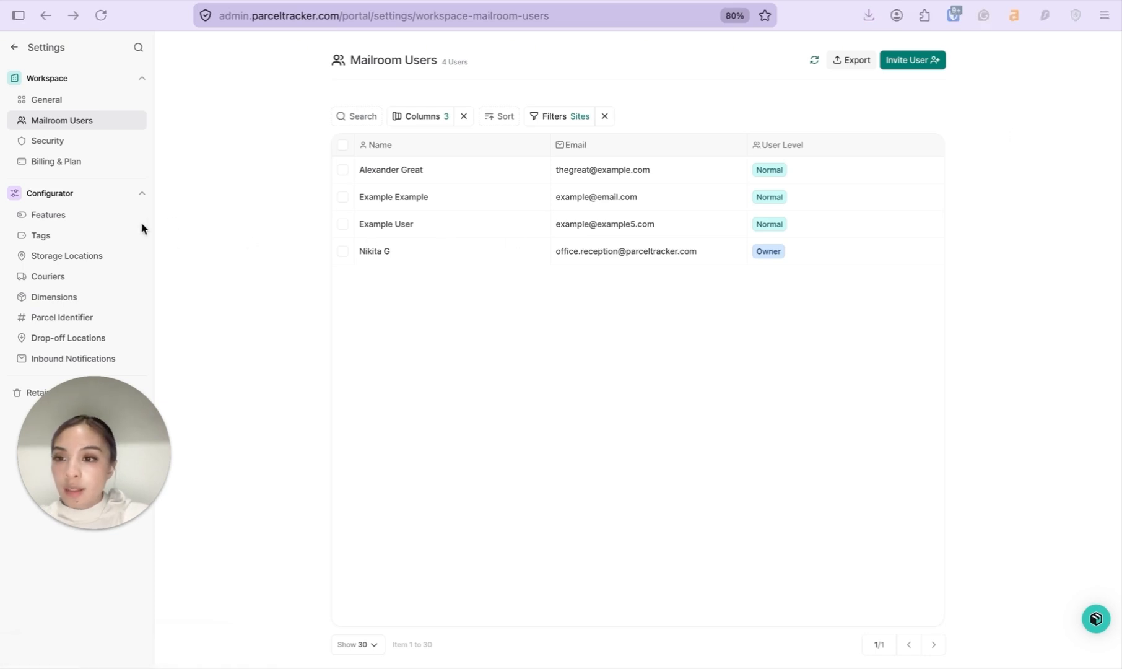
Step: Add a parcel tag named Fragile in the configurator, keeping the default yellow background #F7DA4B
{"action": "left_click", "coordinate": [117, 237]}
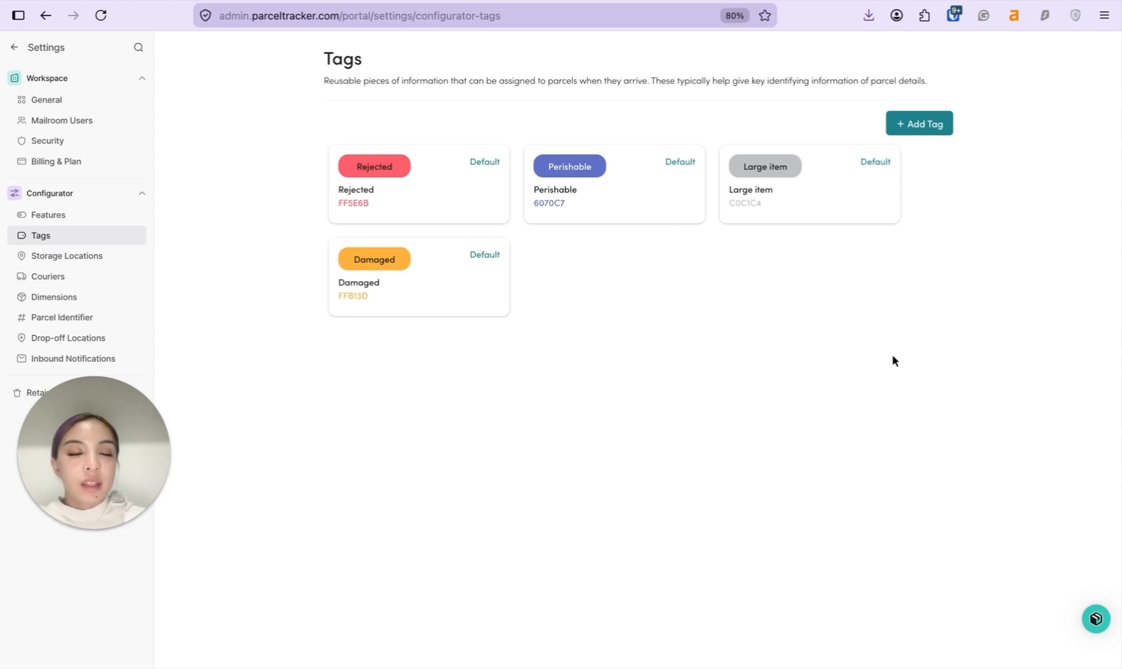
{"action": "left_click", "coordinate": [919, 123]}
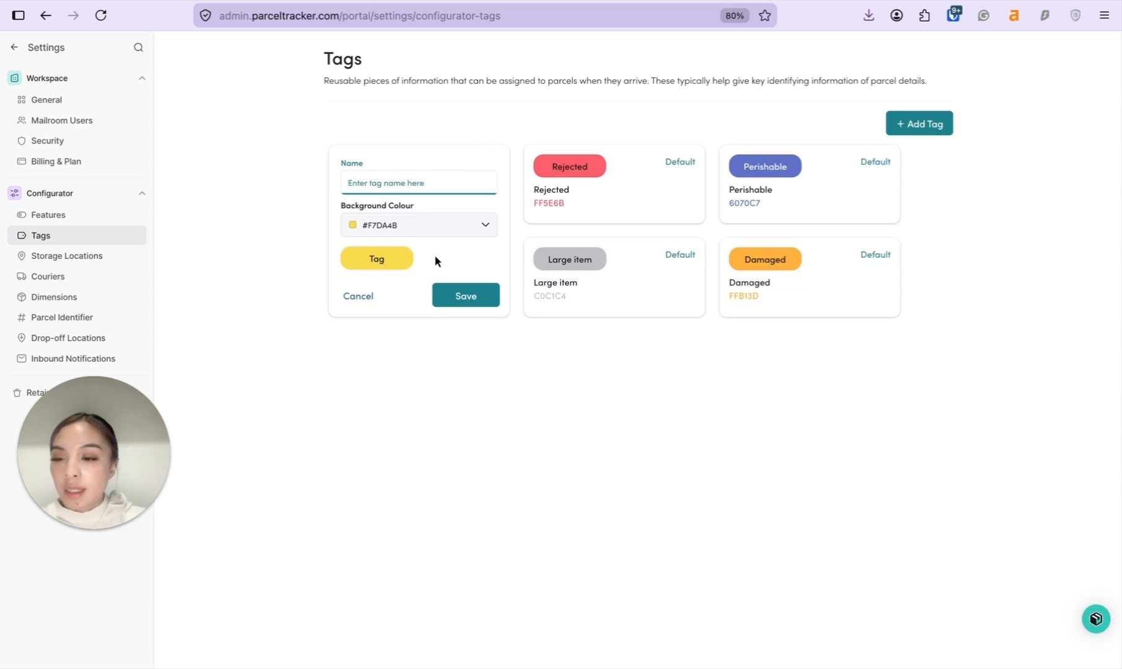
{"action": "type", "text": "Fragile"}
{"action": "key", "text": "Return"}
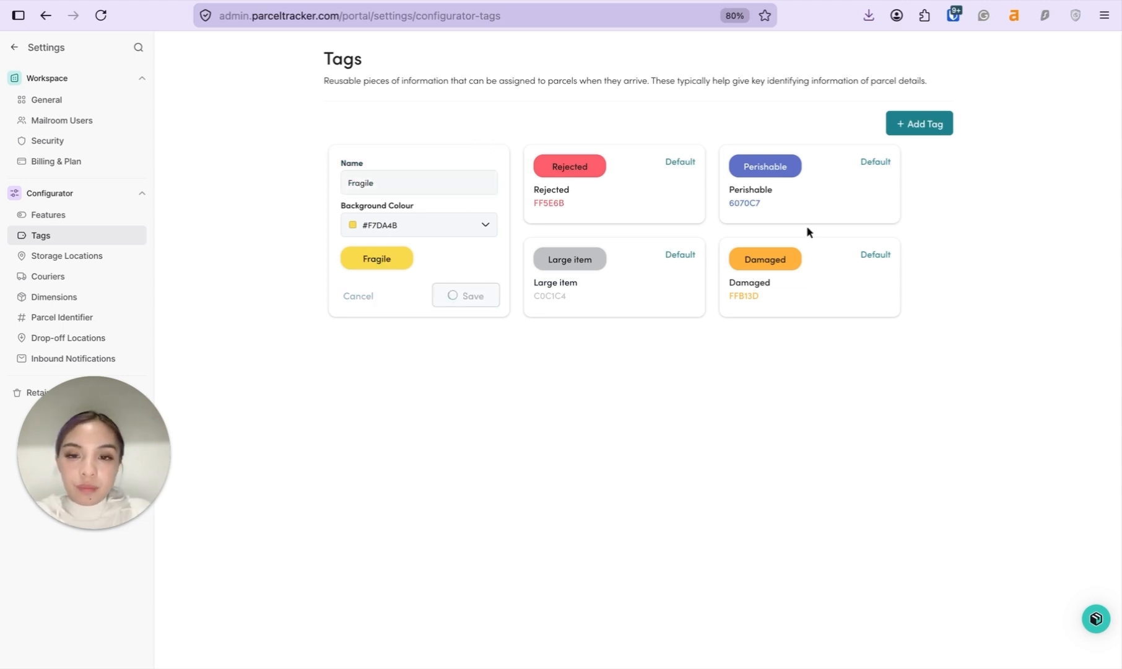
Step: Add a parcel tag named Marketing with the light pink background colour FFCBE2
{"action": "type", "text": "Marketing"}
{"action": "left_click", "coordinate": [485, 225]}
{"action": "left_click", "coordinate": [429, 357]}
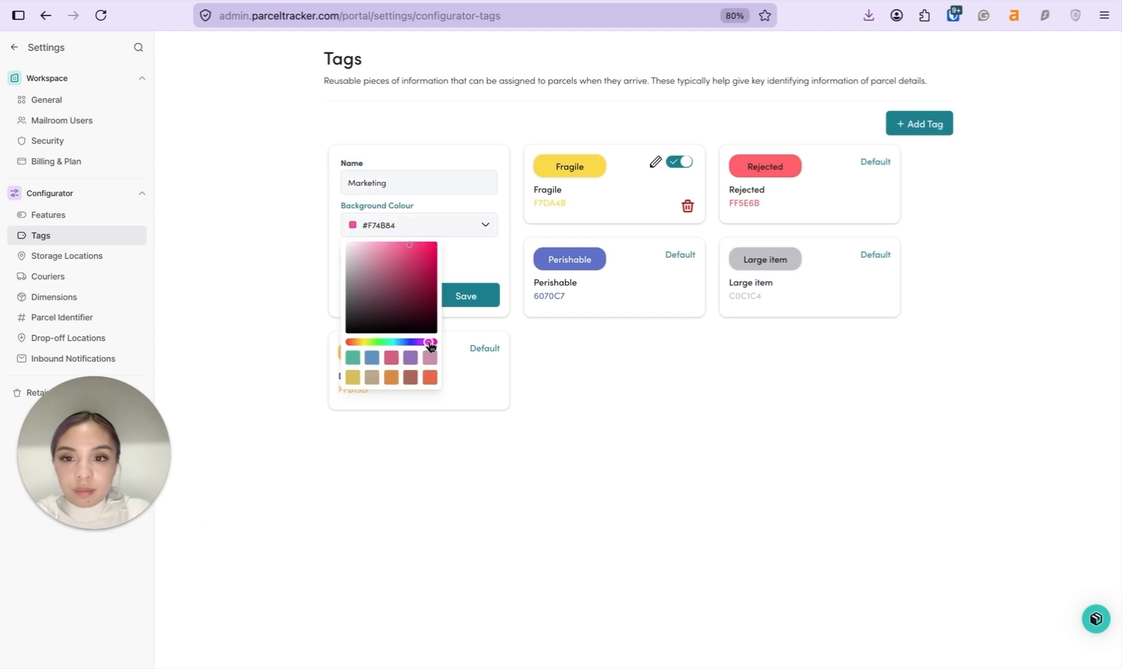
{"action": "left_click_drag", "start_coordinate": [377, 216], "coordinate": [363, 220]}
{"action": "left_click", "coordinate": [465, 291]}
Step: Add a parcel tag named Accounting with the orange background colour F7AF4B
{"action": "left_click", "coordinate": [919, 124]}
{"action": "type", "text": "Accounting"}
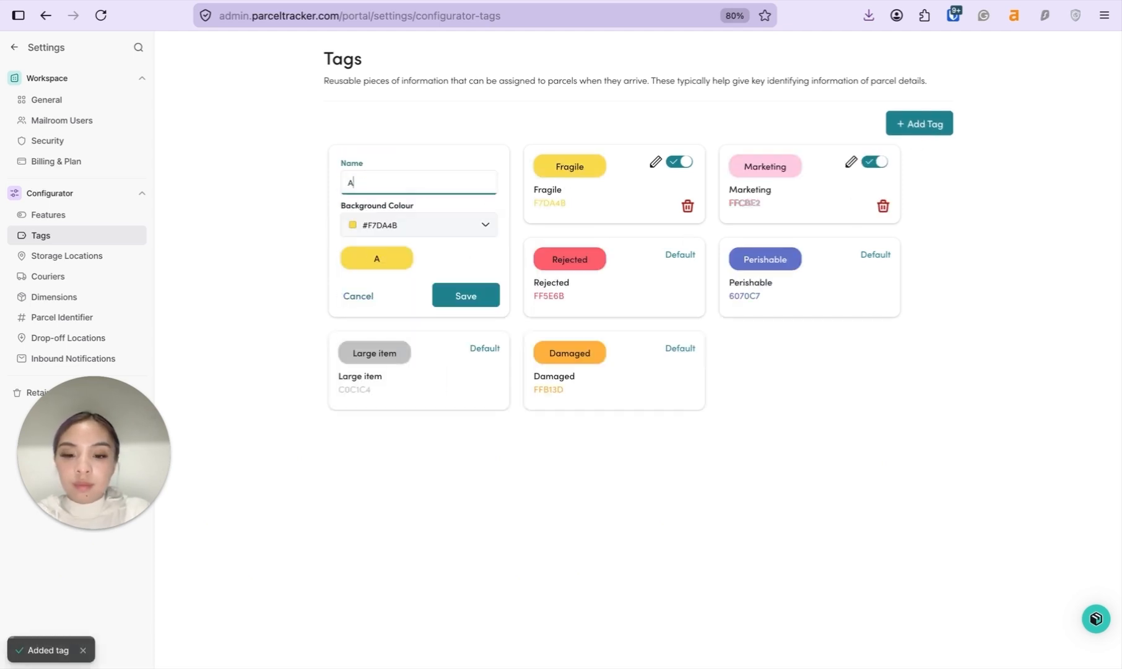
{"action": "left_click", "coordinate": [449, 233]}
{"action": "left_click", "coordinate": [384, 376]}
{"action": "left_click", "coordinate": [484, 297]}
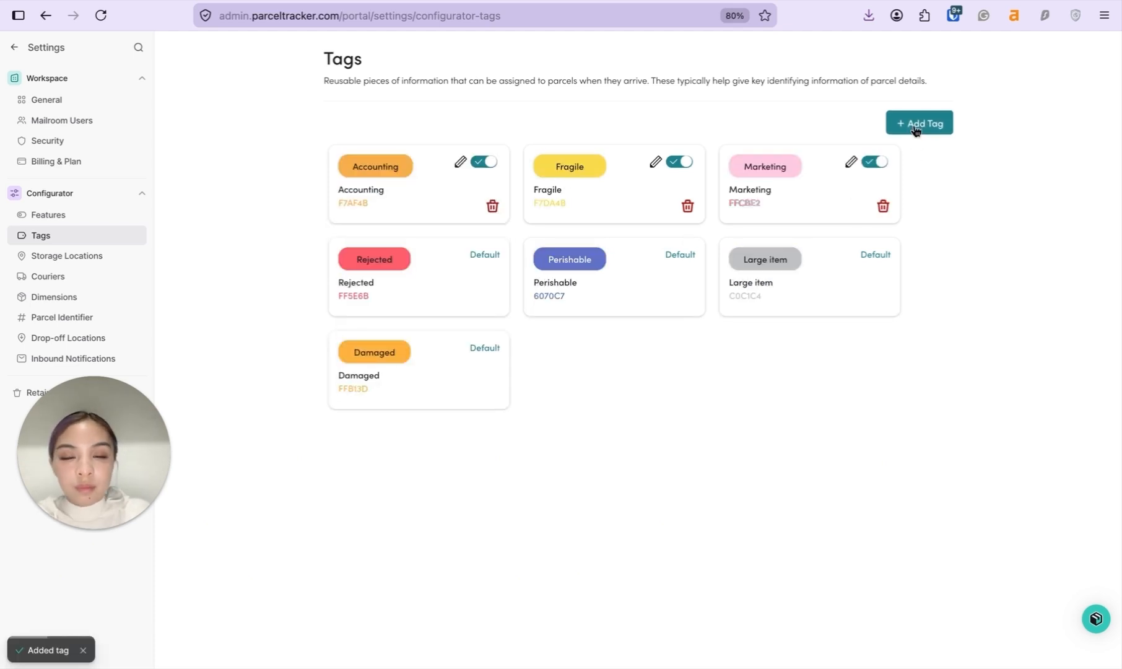
Step: Add a parcel tag named HR with the green background colour 54B399
{"action": "left_click", "coordinate": [919, 124]}
{"action": "type", "text": "HR"}
{"action": "left_click", "coordinate": [484, 225]}
{"action": "left_click", "coordinate": [343, 370]}
{"action": "left_click", "coordinate": [465, 295]}
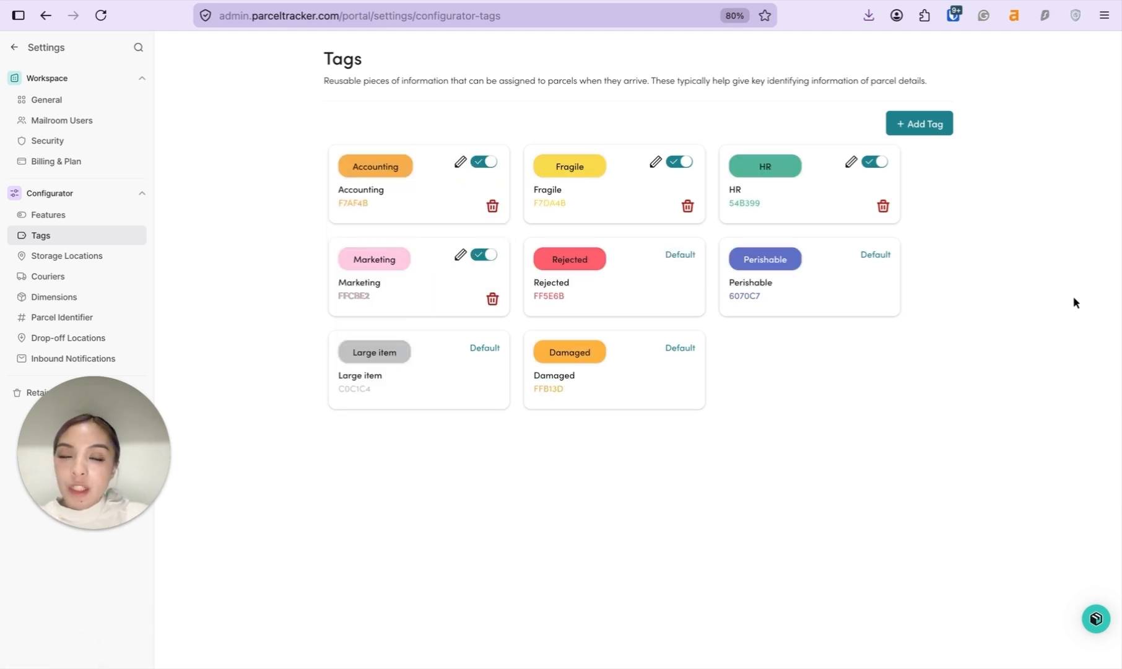
Step: Add an enabled storage location named Locker X to the Placeholder site and continue with another one
{"action": "left_click", "coordinate": [122, 259]}
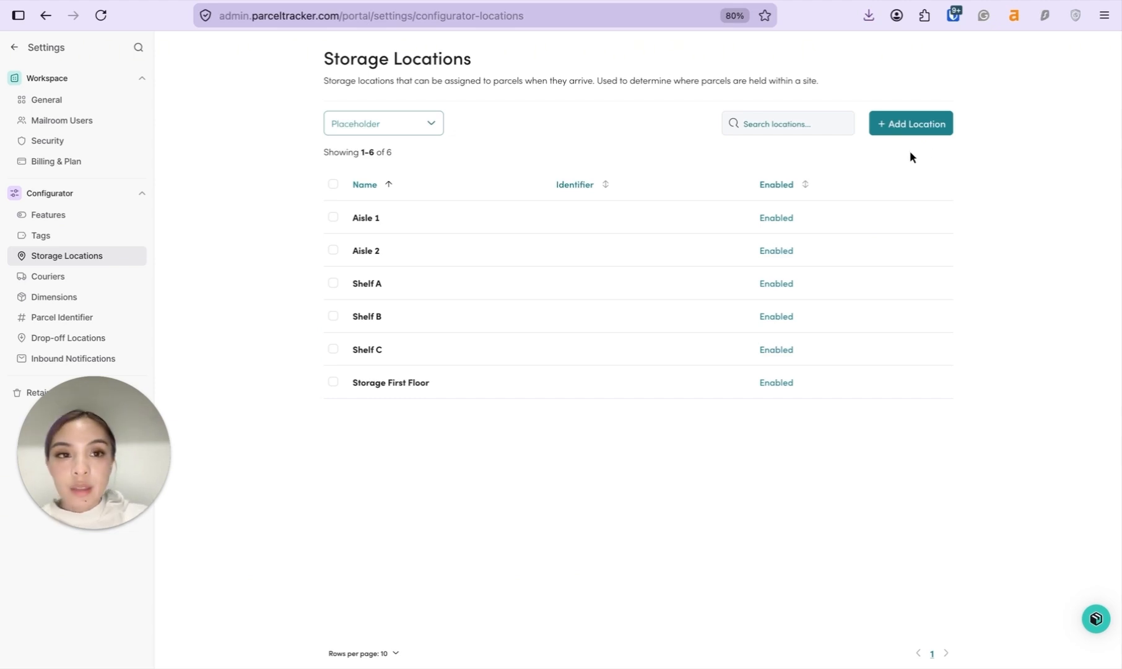
{"action": "left_click", "coordinate": [917, 128]}
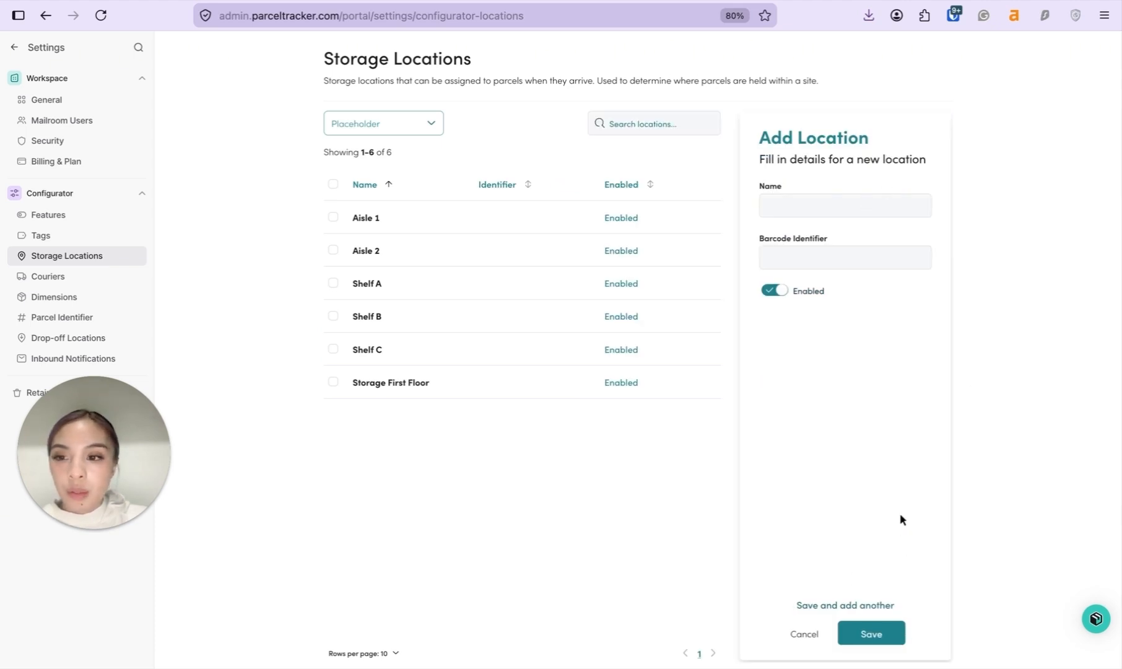
{"action": "left_click", "coordinate": [888, 210]}
{"action": "type", "text": "Locker X"}
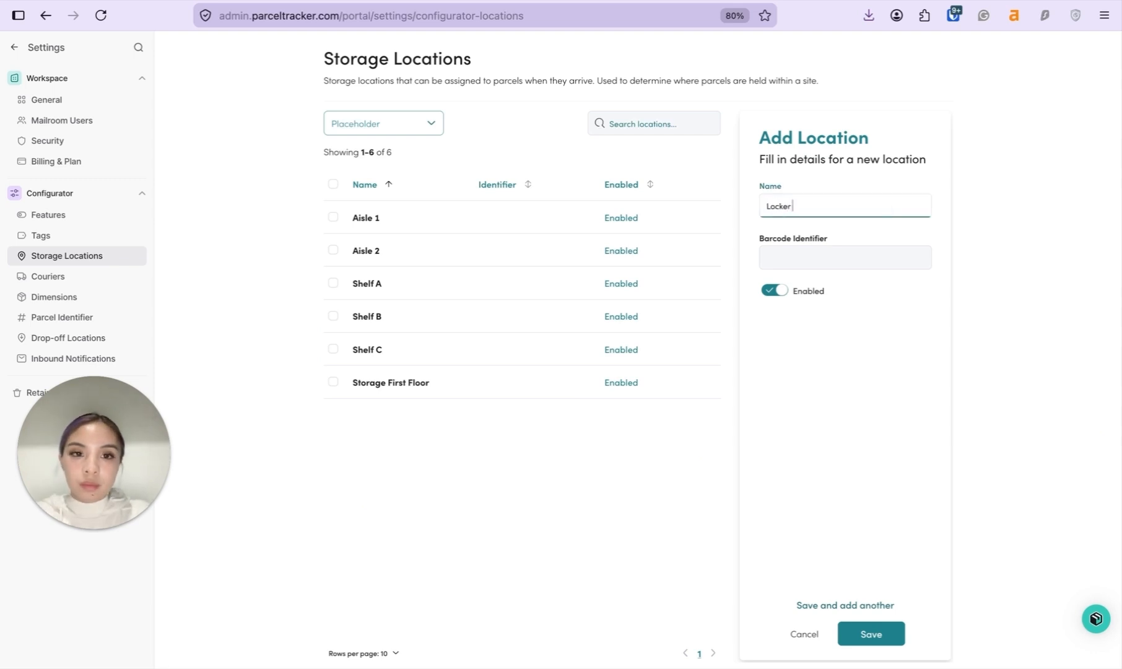
{"action": "left_click", "coordinate": [852, 607]}
Step: Add two more storage locations named Locker Y and Locker Z
{"action": "left_click", "coordinate": [827, 209]}
{"action": "type", "text": "Locker Y"}
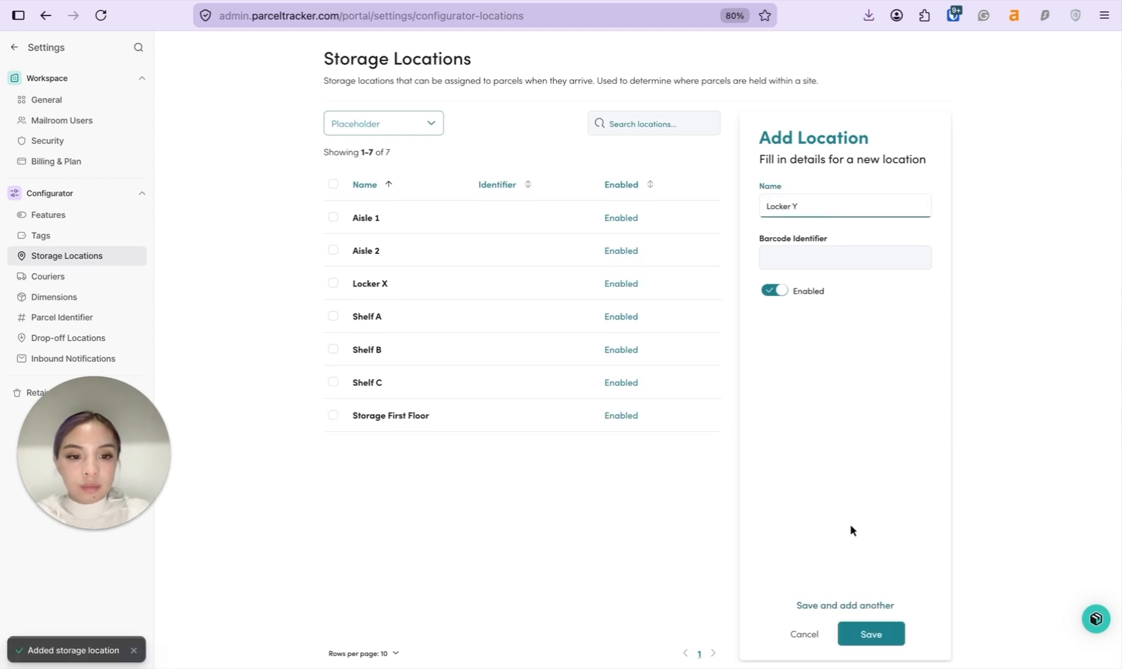
{"action": "key", "text": "Return"}
{"action": "type", "text": "Locker Z"}
{"action": "left_click", "coordinate": [880, 638]}
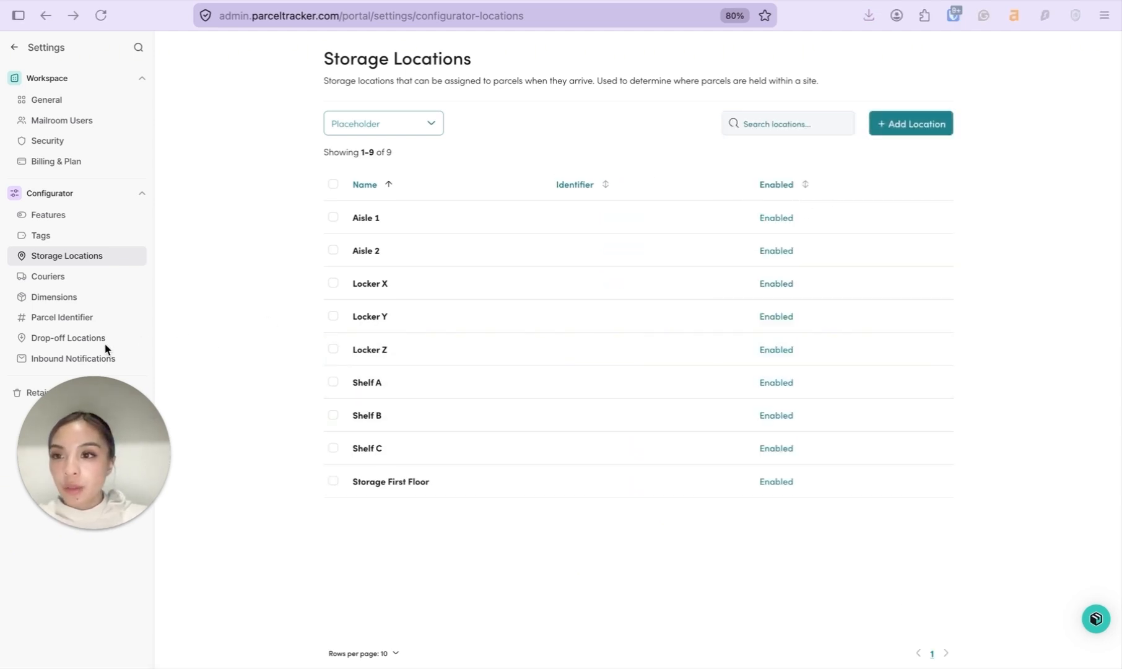
Step: Upload Office.jpg from Downloads as the logo of the global inbound notification style and accept the full-image crop
{"action": "left_click", "coordinate": [115, 359]}
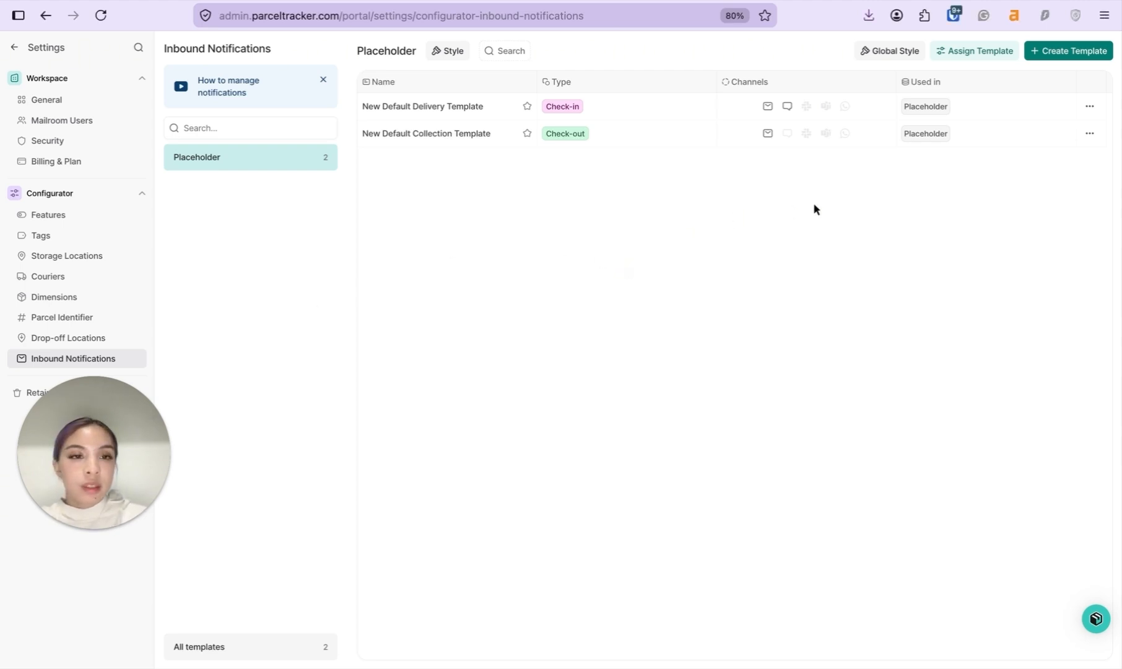
{"action": "left_click", "coordinate": [892, 56]}
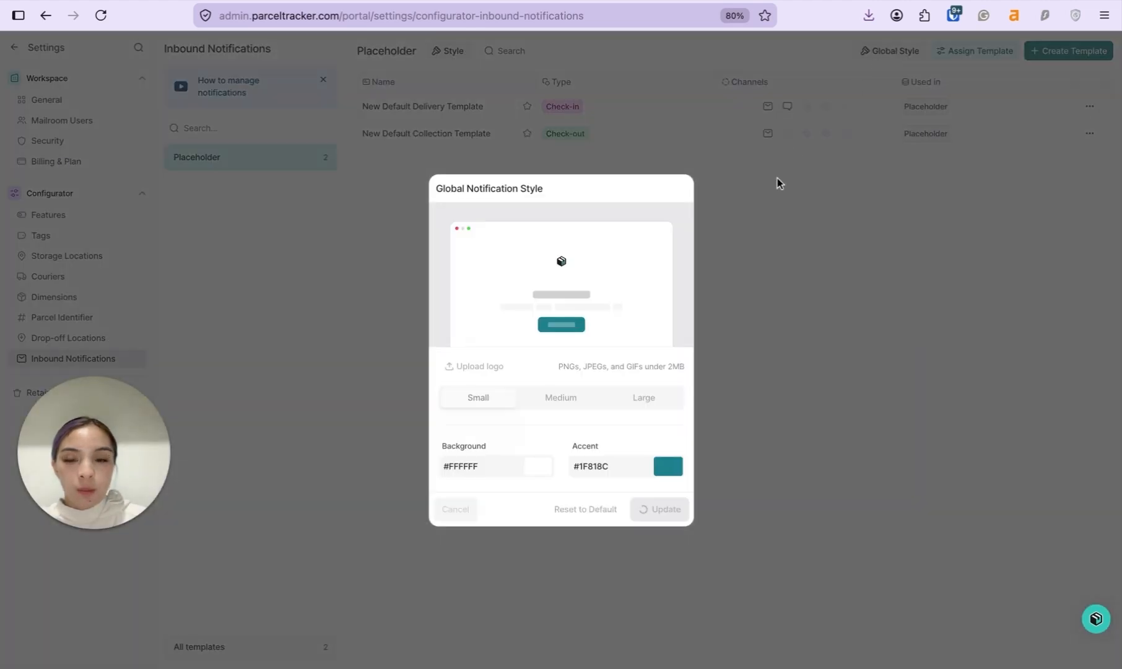
{"action": "left_click", "coordinate": [476, 367]}
{"action": "left_click", "coordinate": [556, 401]}
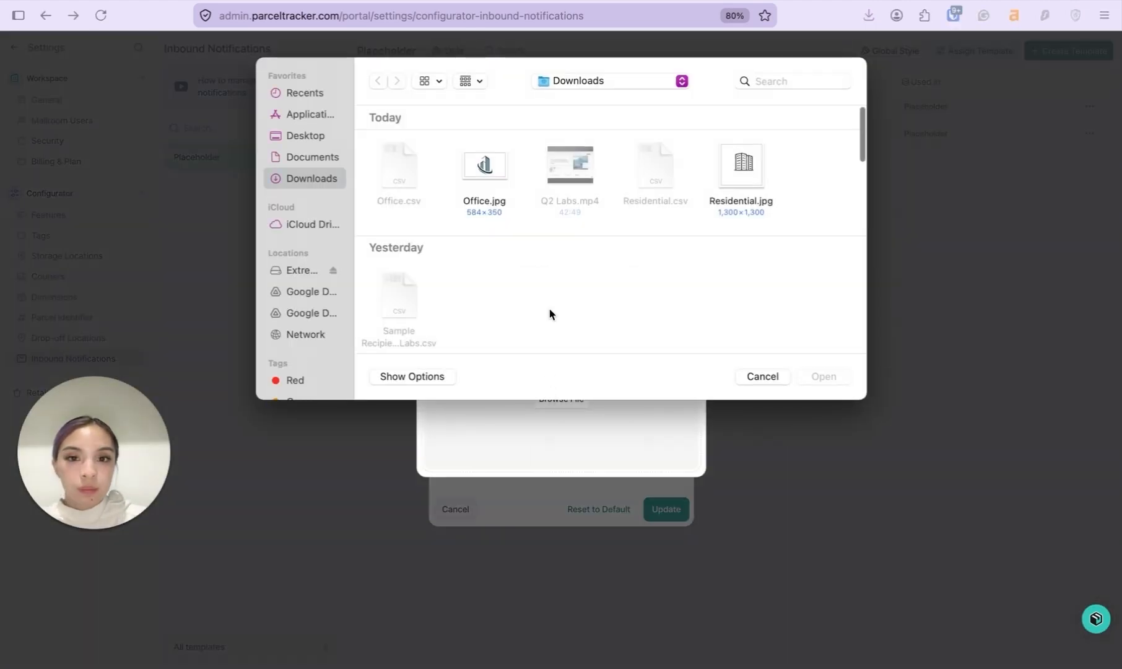
{"action": "left_click", "coordinate": [494, 165]}
{"action": "left_click", "coordinate": [839, 380]}
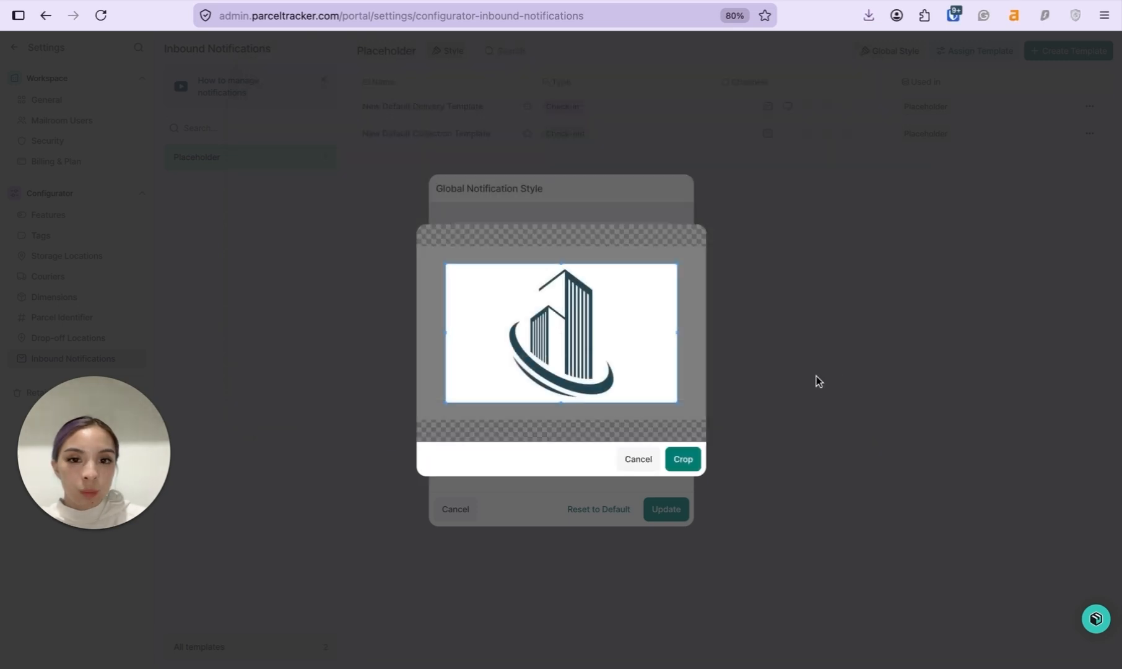
{"action": "left_click", "coordinate": [688, 462]}
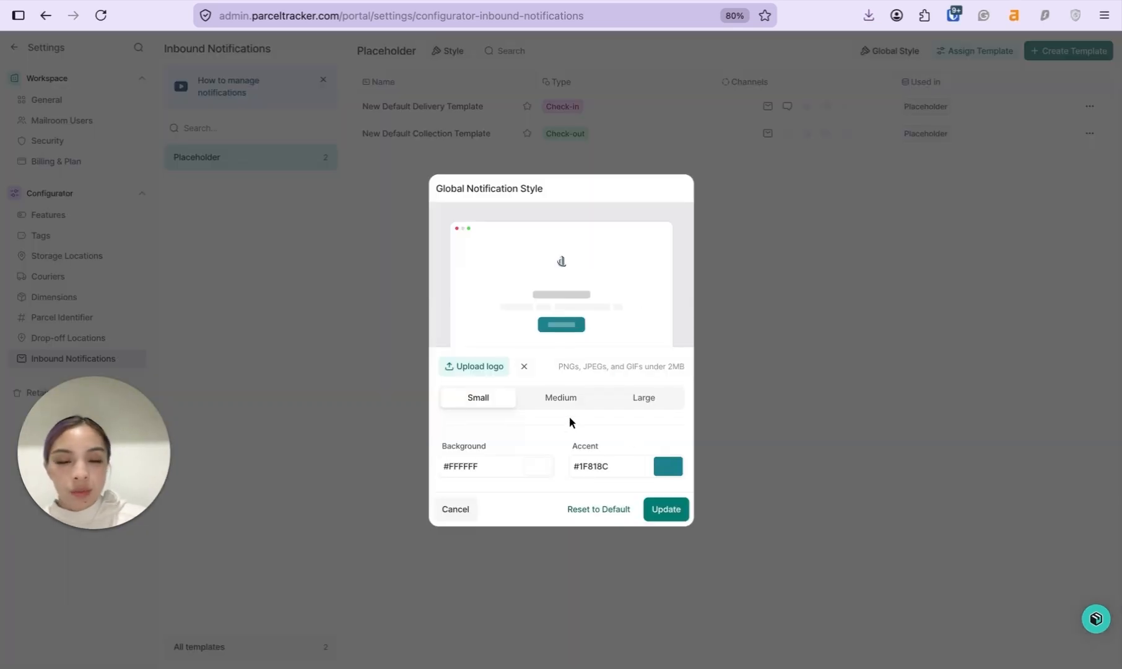
Step: Set the global notification style to a Medium logo, background colour #afe0df and accent colour #046168, and update it
{"action": "left_click", "coordinate": [568, 400]}
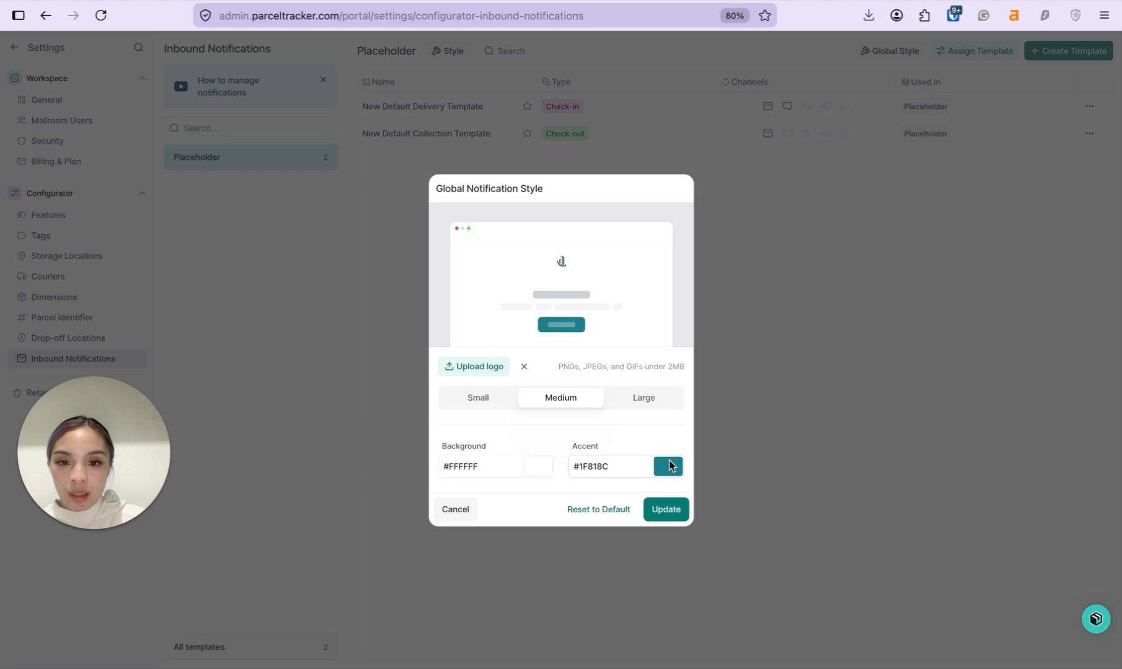
{"action": "left_click", "coordinate": [472, 469]}
{"action": "left_click", "coordinate": [493, 445]}
{"action": "left_click_drag", "start_coordinate": [468, 353], "coordinate": [460, 344]}
{"action": "left_click", "coordinate": [664, 466]}
{"action": "type", "text": "#046168"}
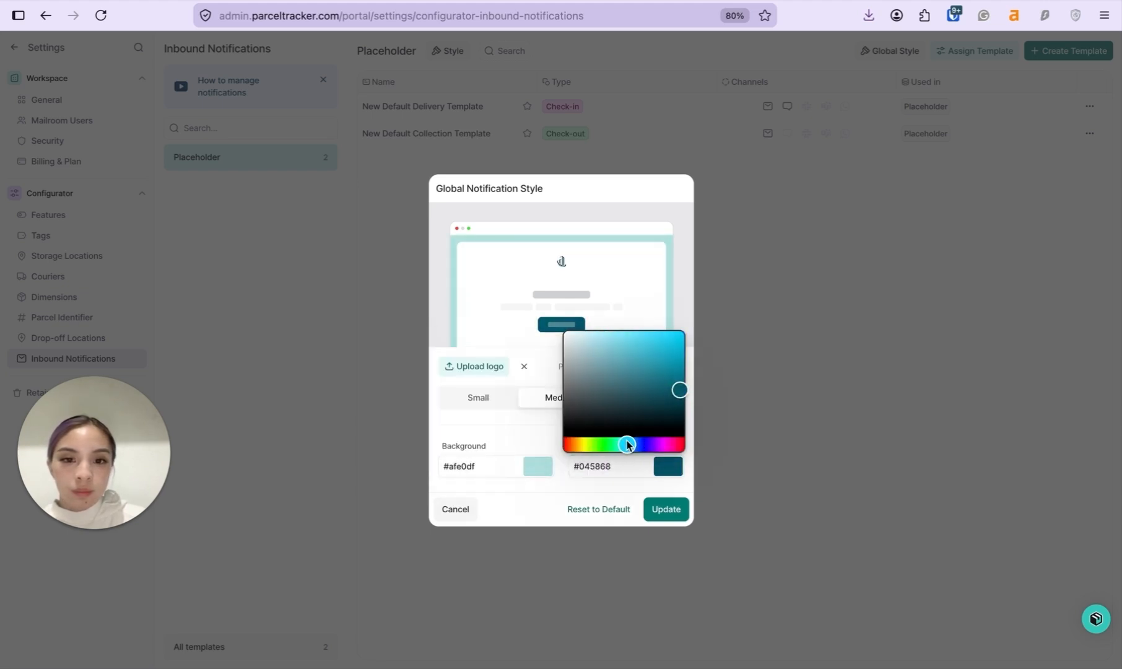
{"action": "left_click", "coordinate": [682, 326]}
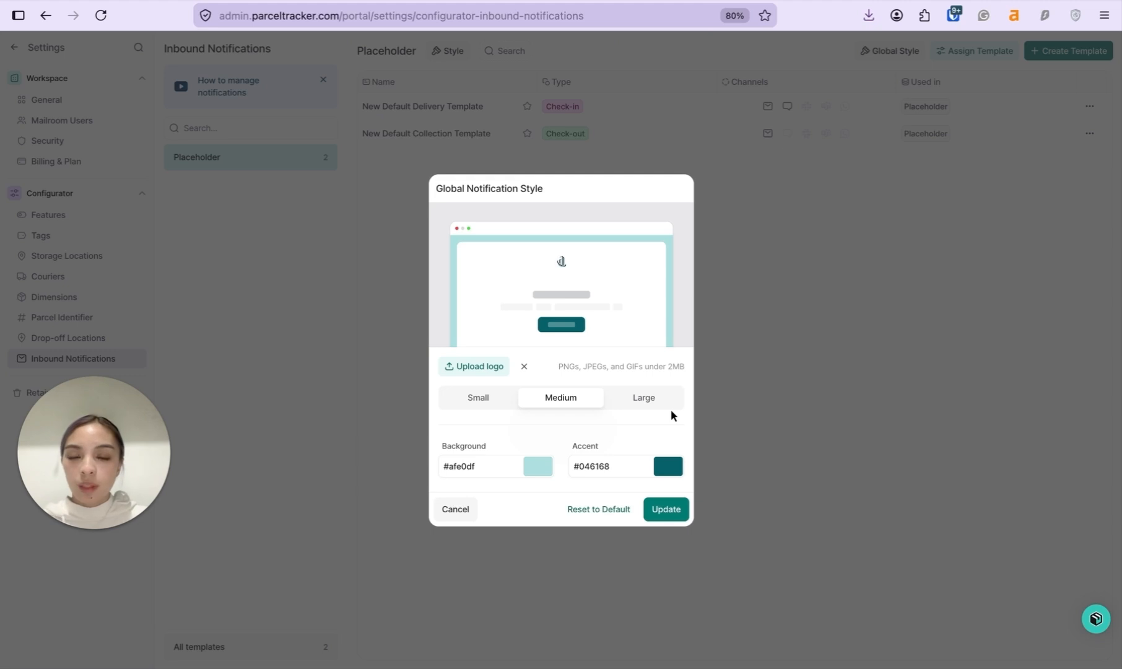
{"action": "left_click", "coordinate": [669, 509]}
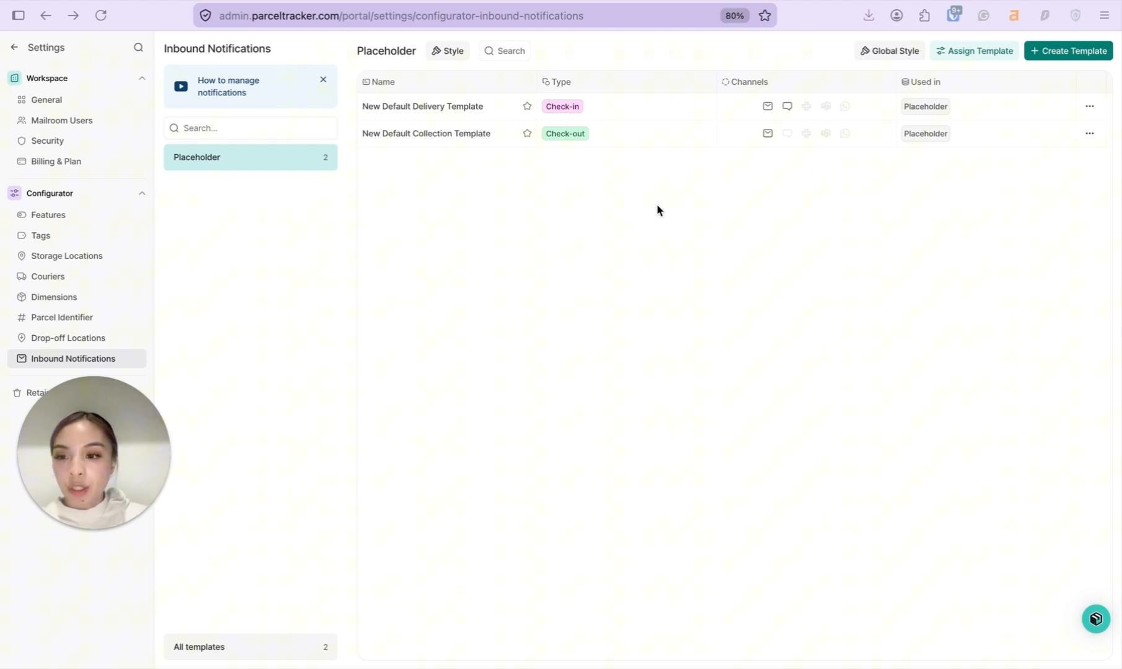
Step: Open the New Default Delivery Template of the Placeholder site and rename it Delivery Template
{"action": "left_click", "coordinate": [1066, 57]}
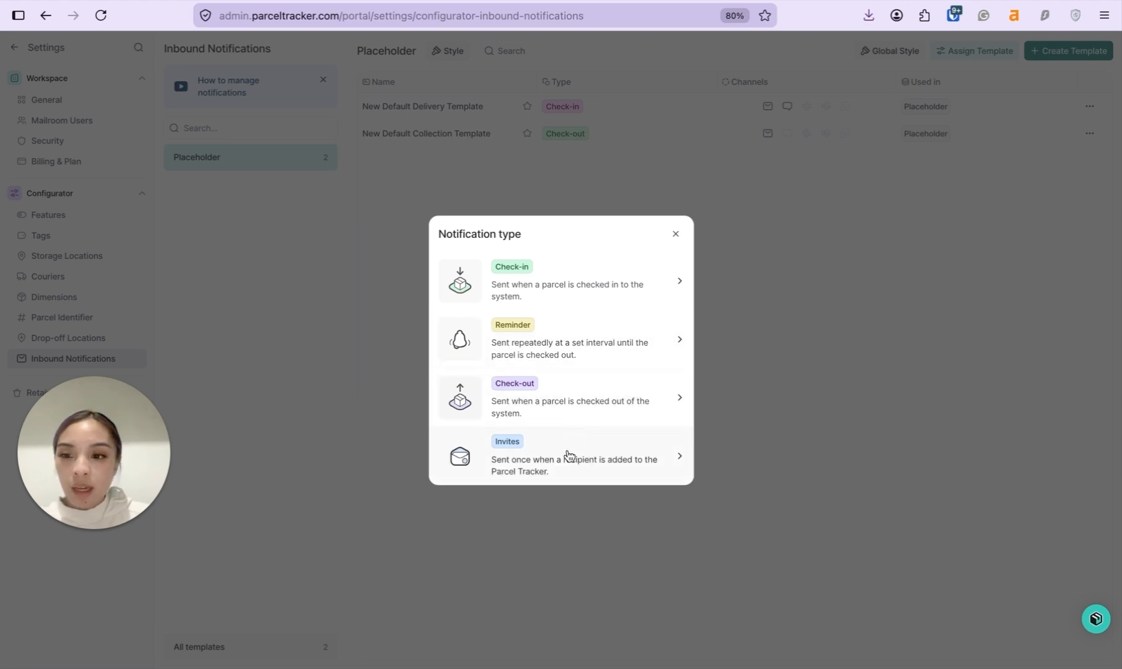
{"action": "key", "text": "Escape"}
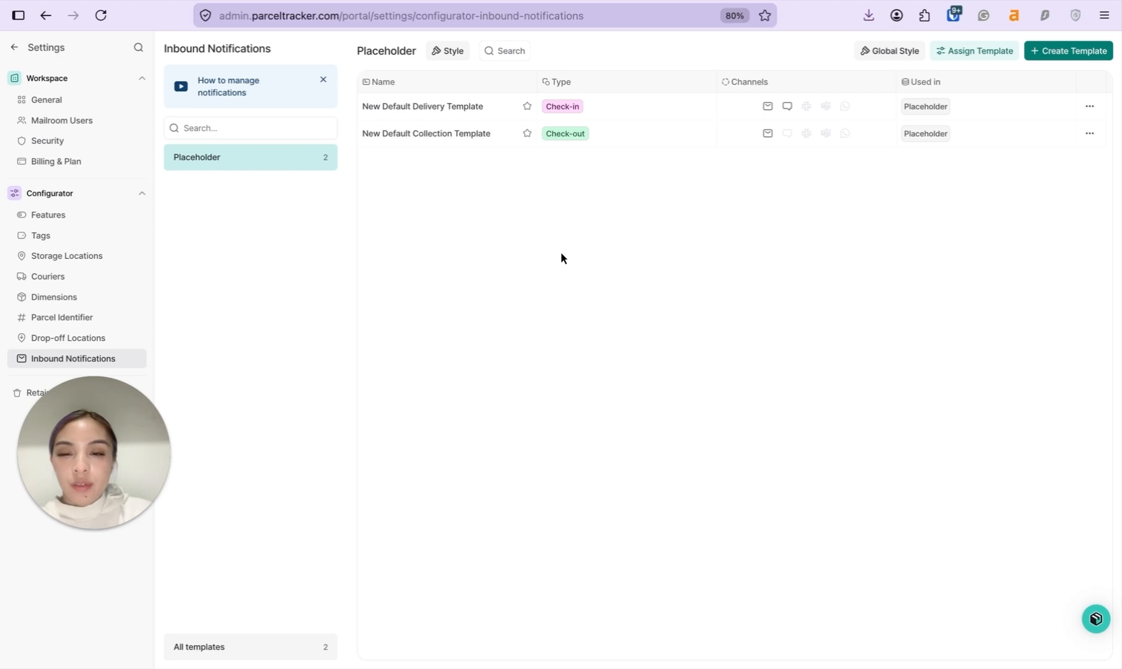
{"action": "mouse_move", "coordinate": [501, 104]}
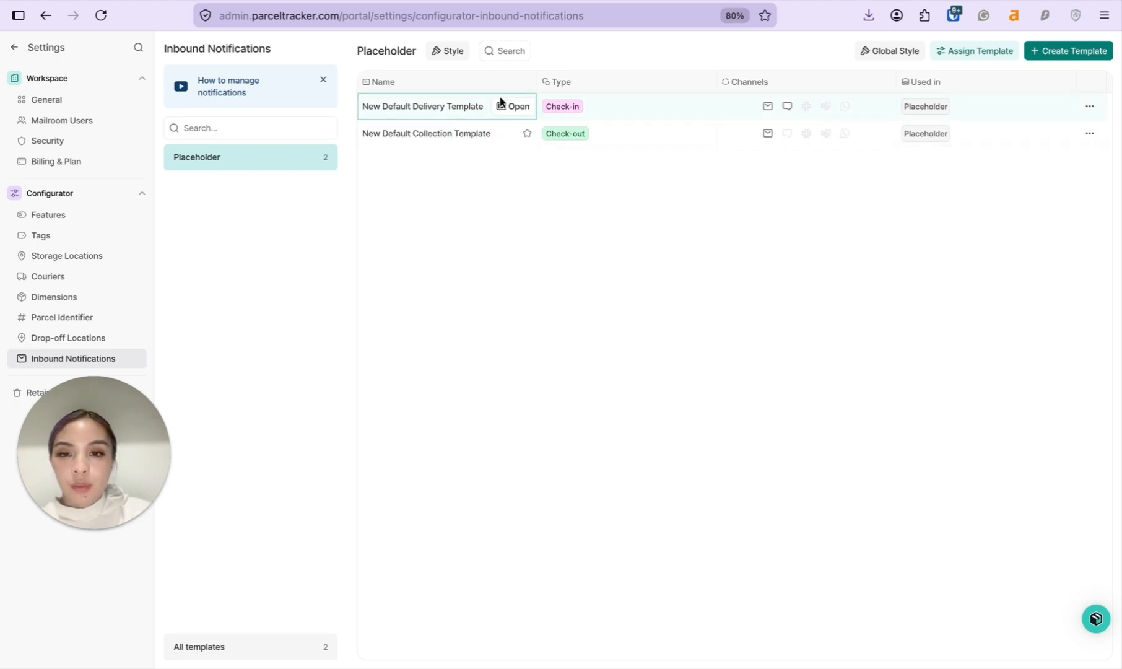
{"action": "left_click", "coordinate": [516, 106]}
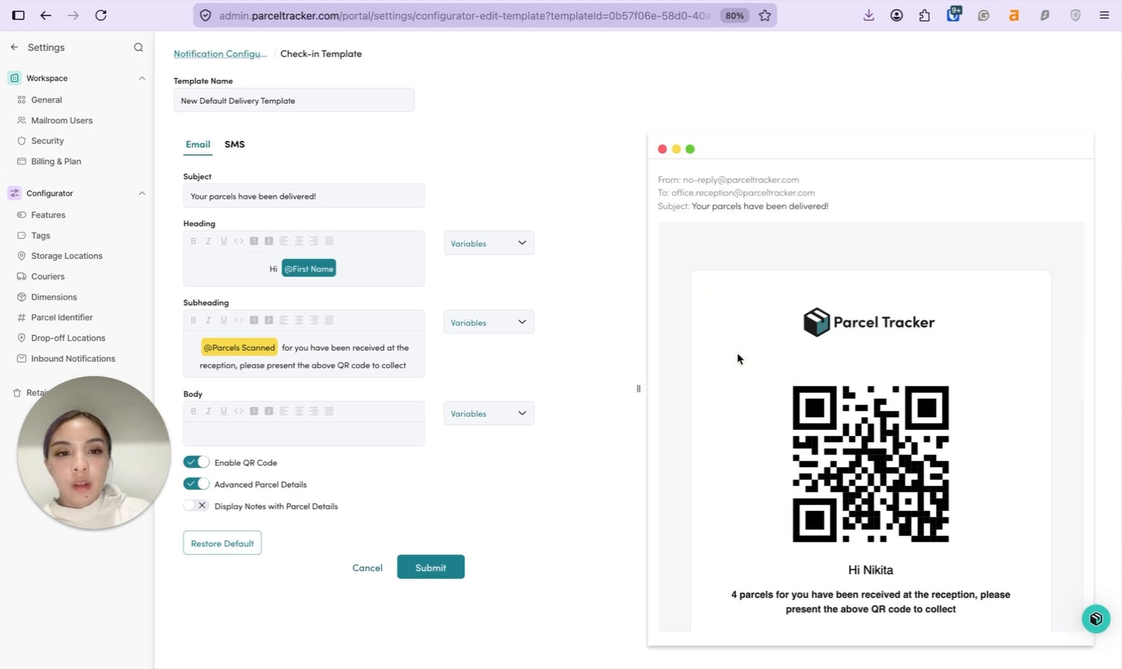
{"action": "scroll", "coordinate": [726, 390], "scroll_direction": "down", "scroll_amount": 1}
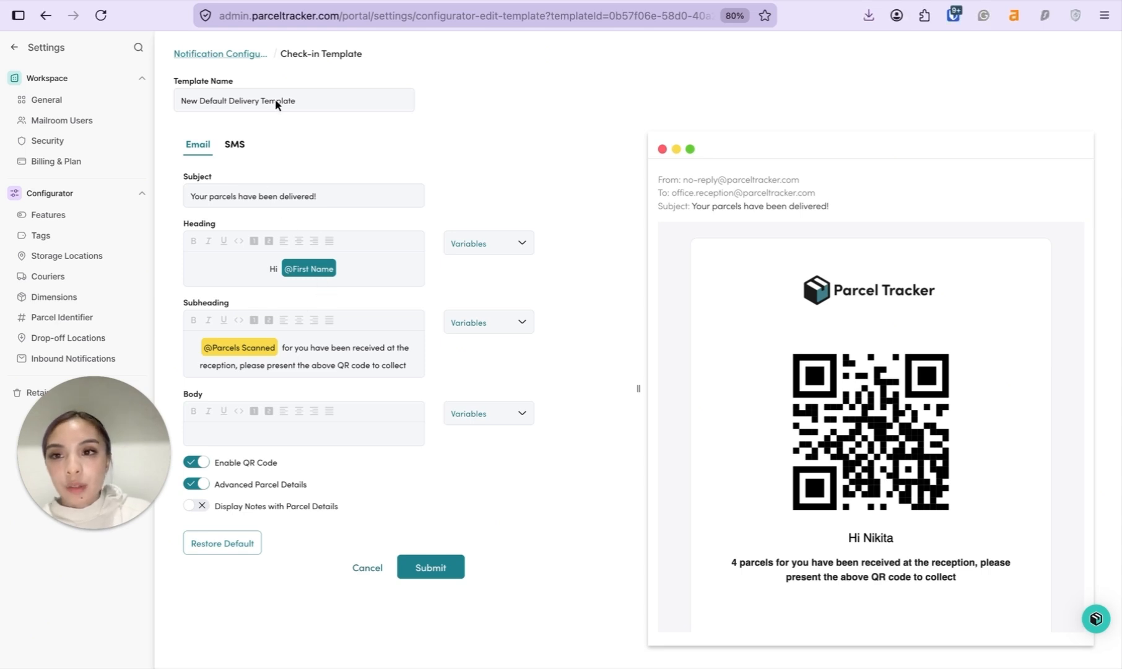
{"action": "left_click", "coordinate": [237, 100]}
{"action": "left_click_drag", "start_coordinate": [229, 101], "coordinate": [148, 101]}
{"action": "key", "text": "BackSpace"}
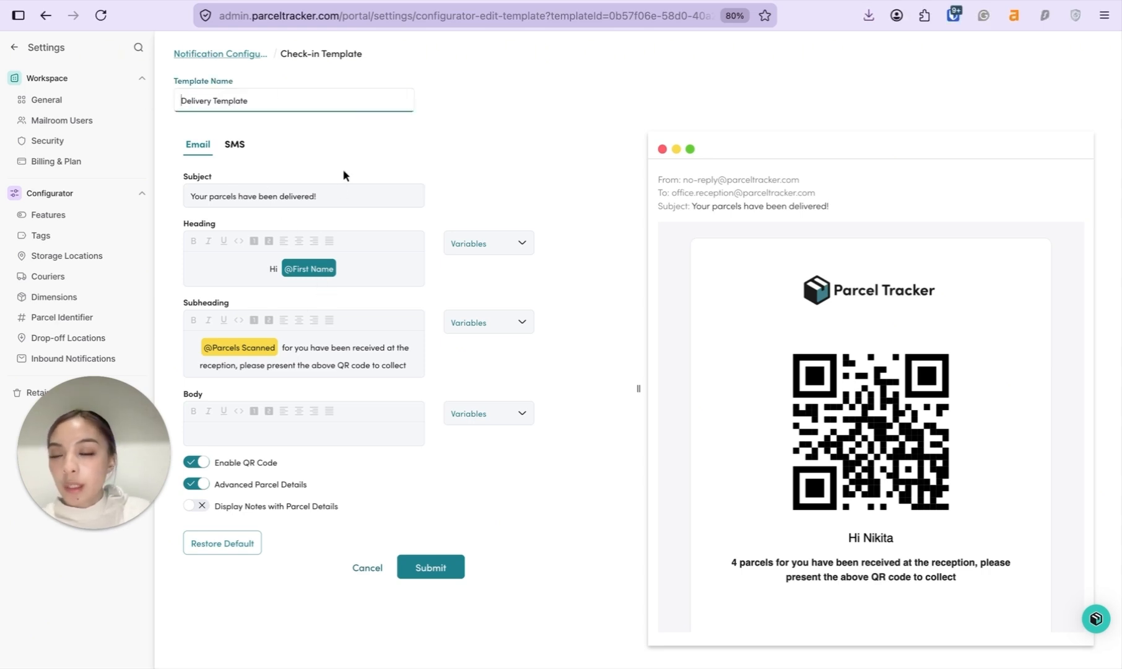
Step: Set the email subject to "Your parcels are waiting for you at reception!", add the Last Name variable to the heading and submit the template
{"action": "left_click_drag", "start_coordinate": [328, 194], "coordinate": [239, 195]}
{"action": "type", "text": "are waiting for you at reception!"}
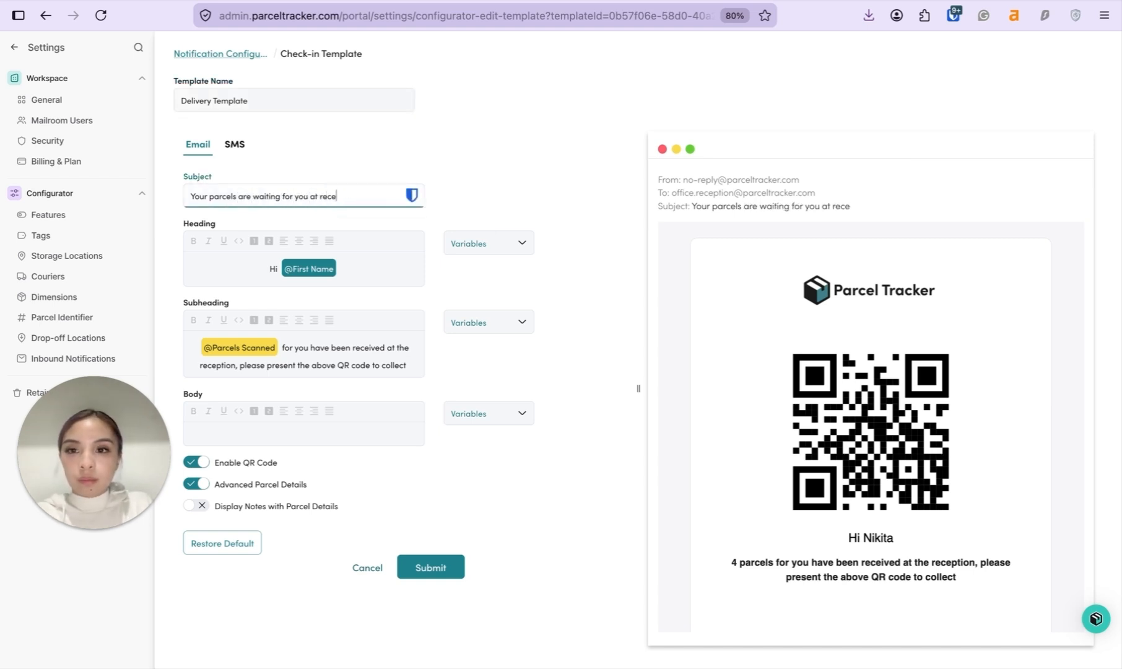
{"action": "left_click", "coordinate": [391, 274]}
{"action": "left_click", "coordinate": [494, 243]}
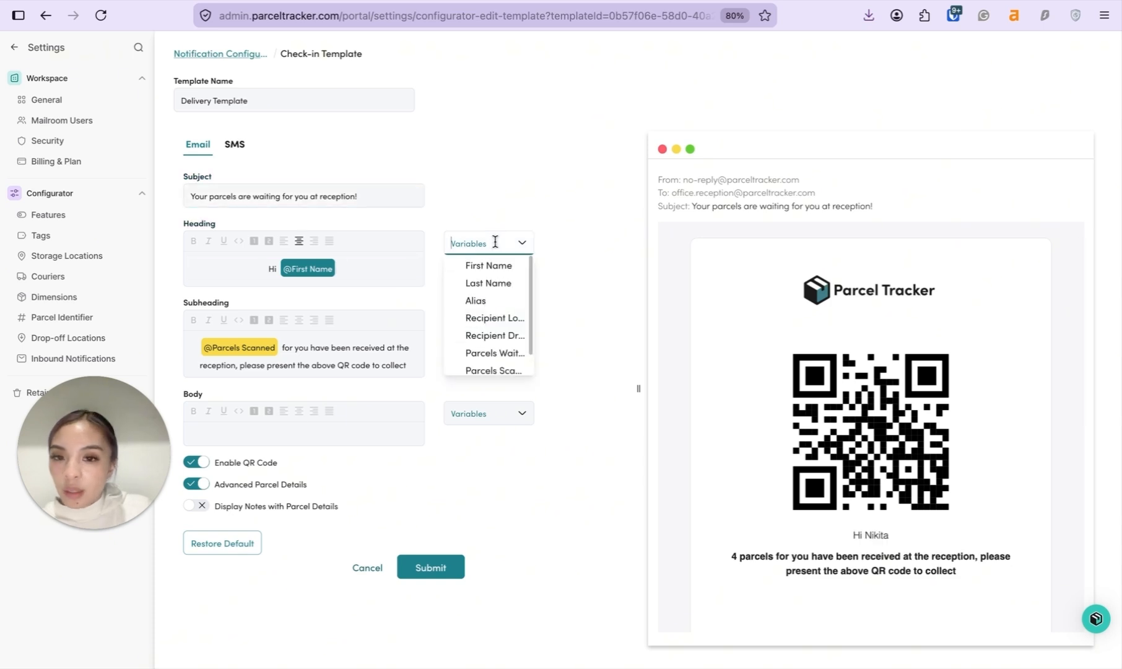
{"action": "left_click", "coordinate": [501, 284]}
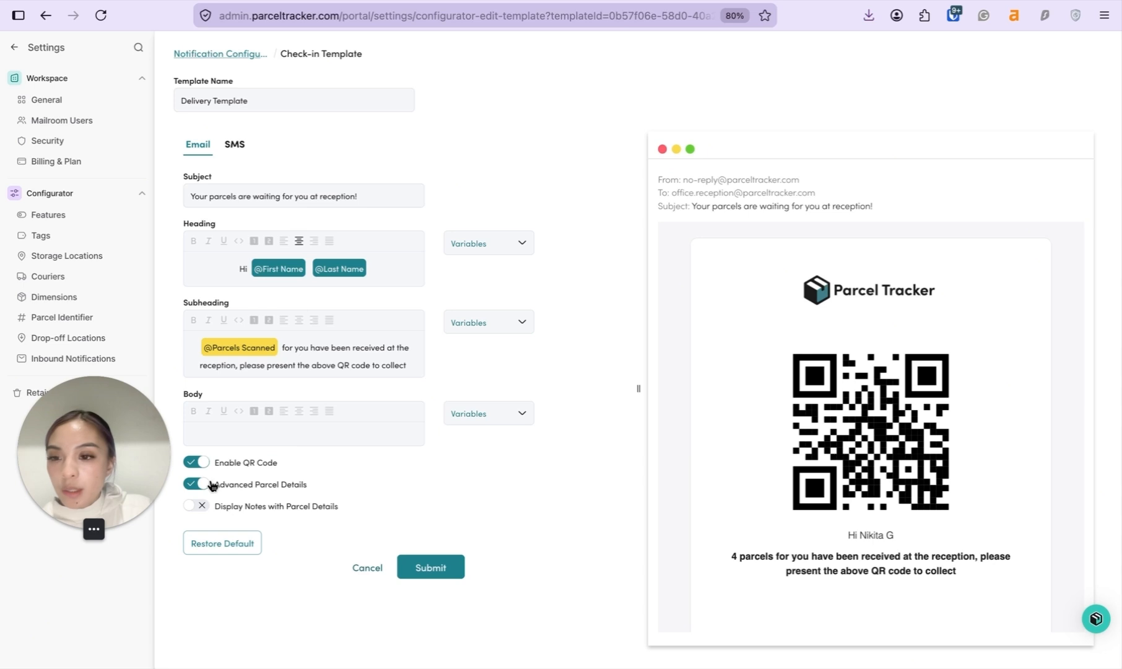
{"action": "scroll", "coordinate": [853, 416], "scroll_direction": "down", "scroll_amount": 5}
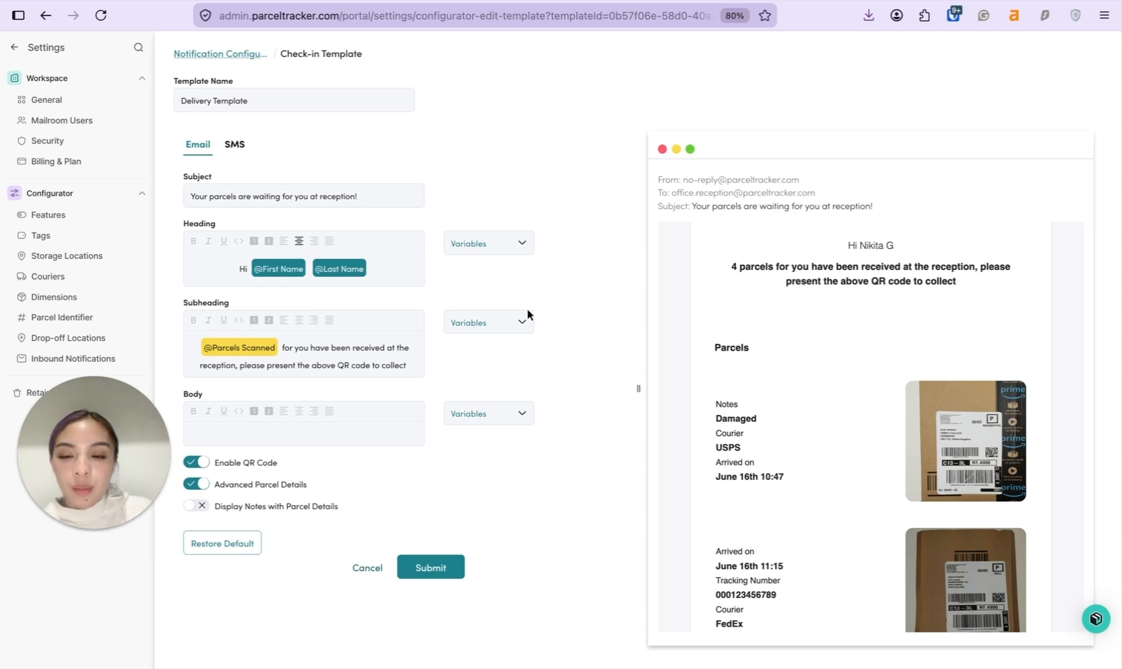
{"action": "left_click", "coordinate": [430, 568]}
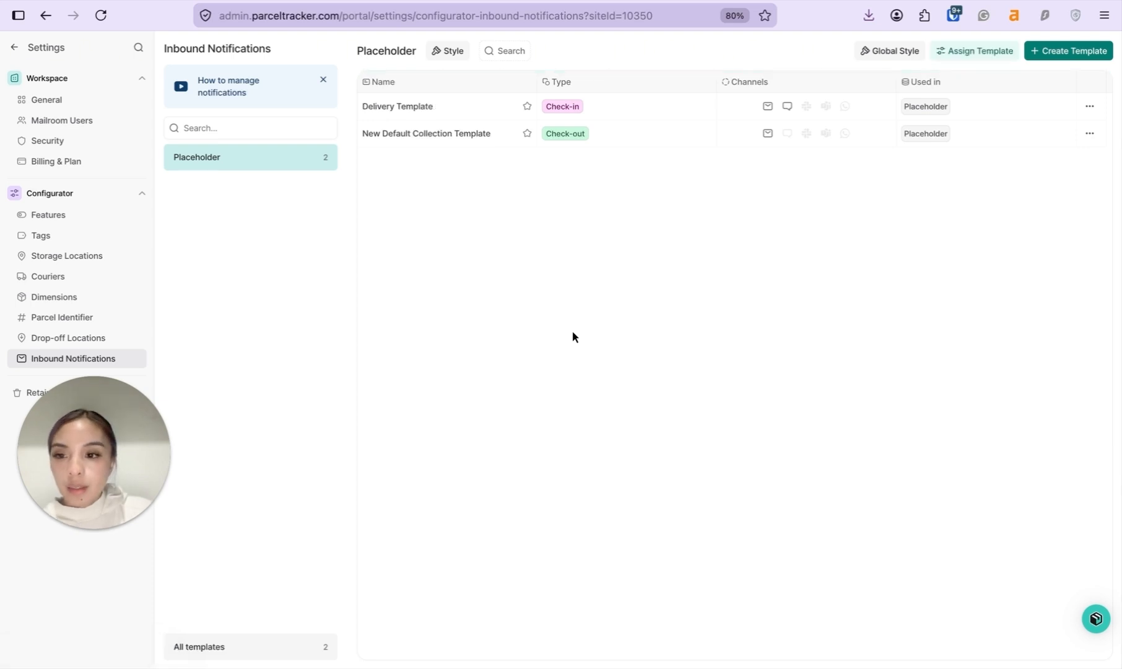
Step: Create a reminder notification template with a reminders delay of 24 hours and assign it to the Placeholder site
{"action": "left_click", "coordinate": [1060, 53]}
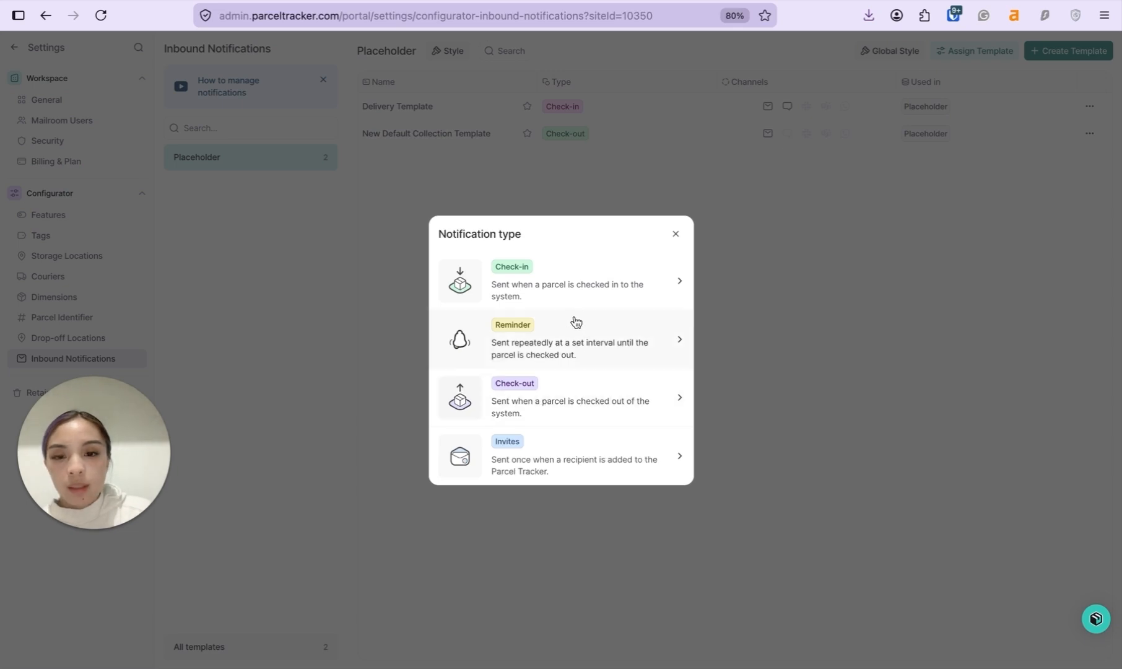
{"action": "left_click", "coordinate": [599, 341]}
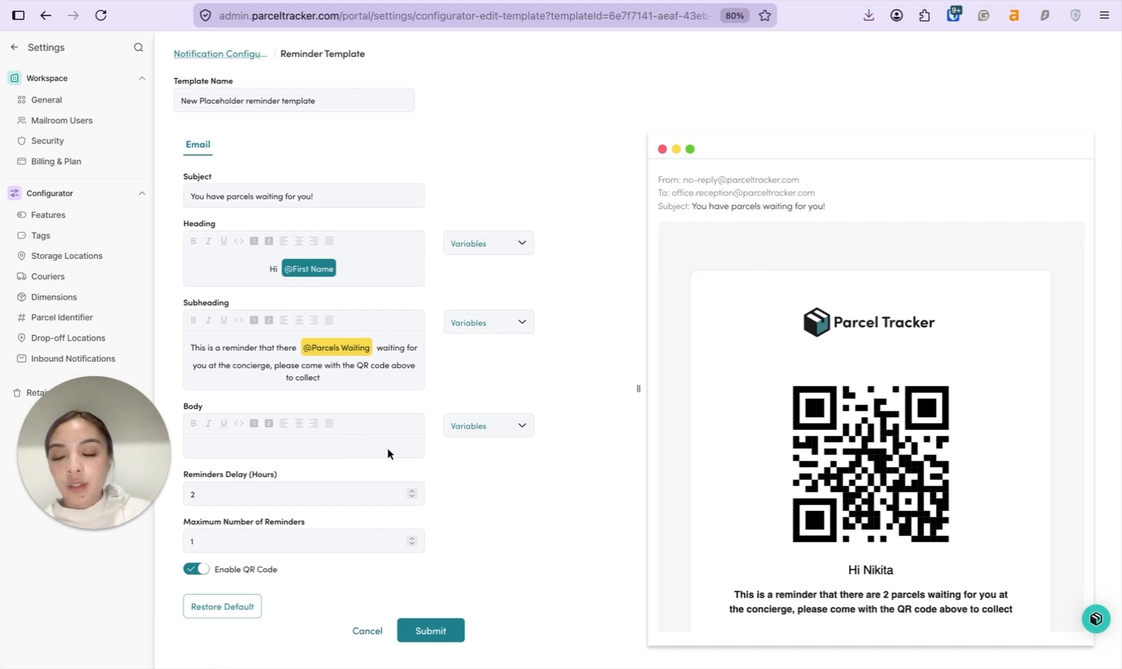
{"action": "left_click", "coordinate": [298, 498]}
{"action": "type", "text": "4"}
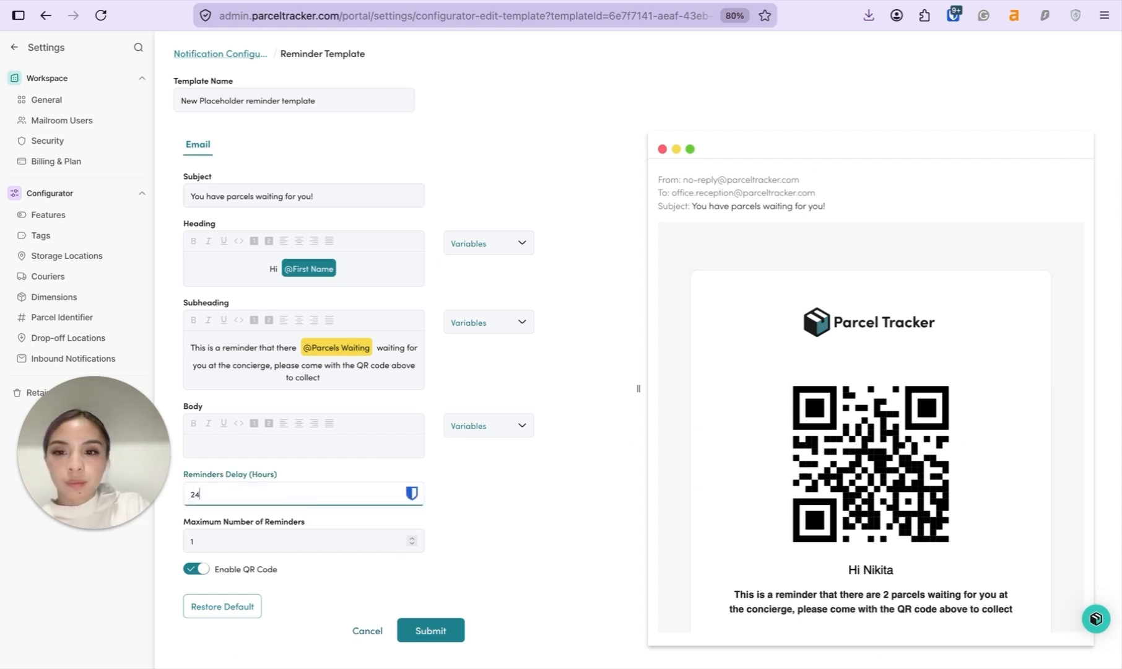
{"action": "left_click", "coordinate": [459, 181]}
{"action": "scroll", "coordinate": [688, 456], "scroll_direction": "down", "scroll_amount": 2}
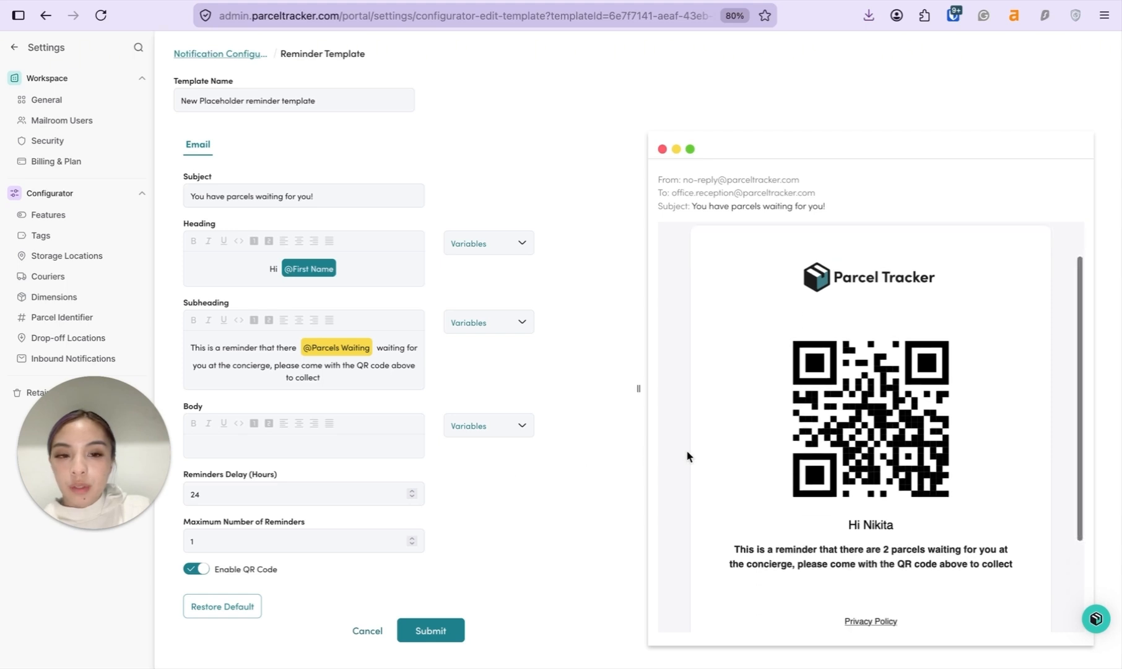
{"action": "left_click", "coordinate": [441, 631]}
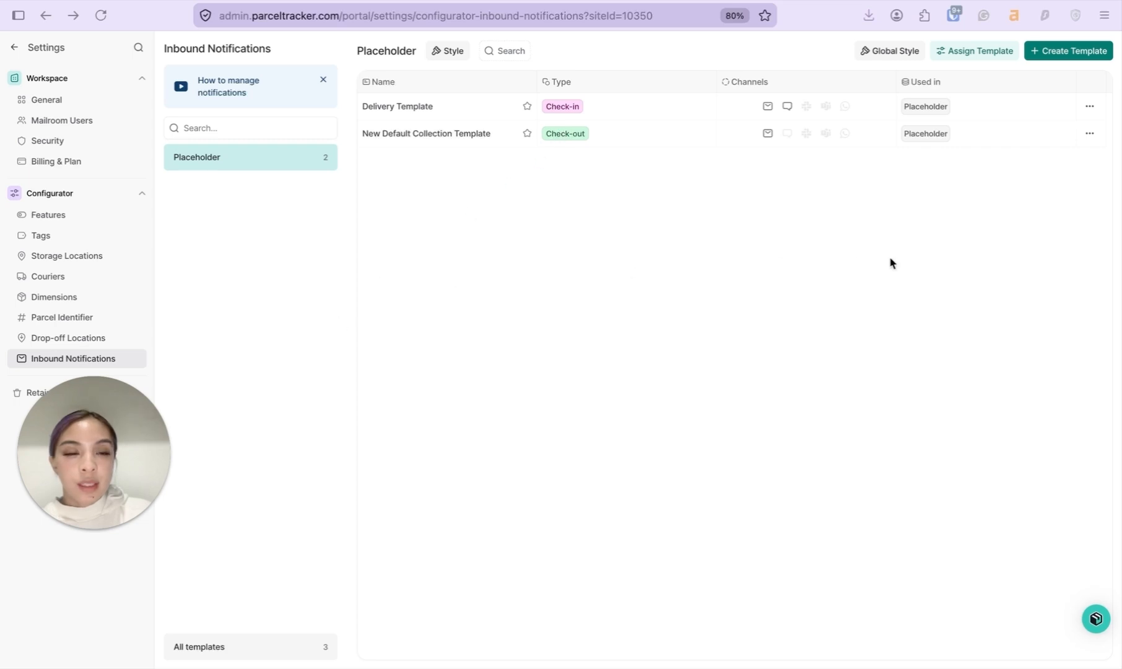
{"action": "left_click", "coordinate": [980, 55]}
{"action": "left_click", "coordinate": [968, 110]}
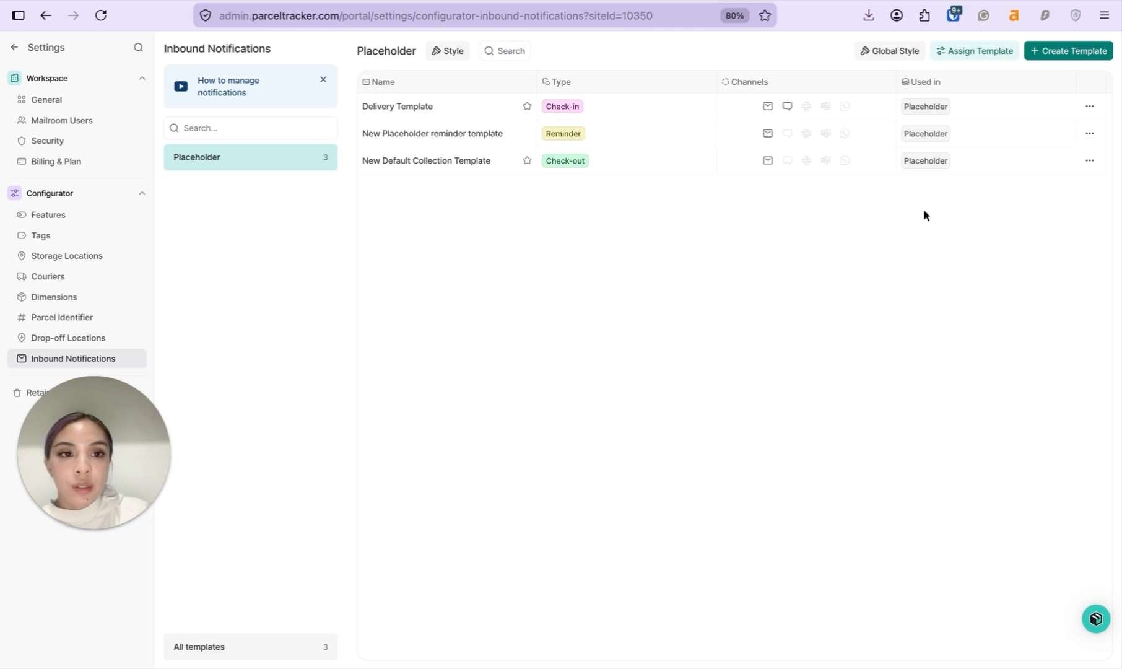
Step: Give the Delivery Template a 5 min notification delay and enable its simple weekday sending schedule
{"action": "left_click", "coordinate": [1090, 107]}
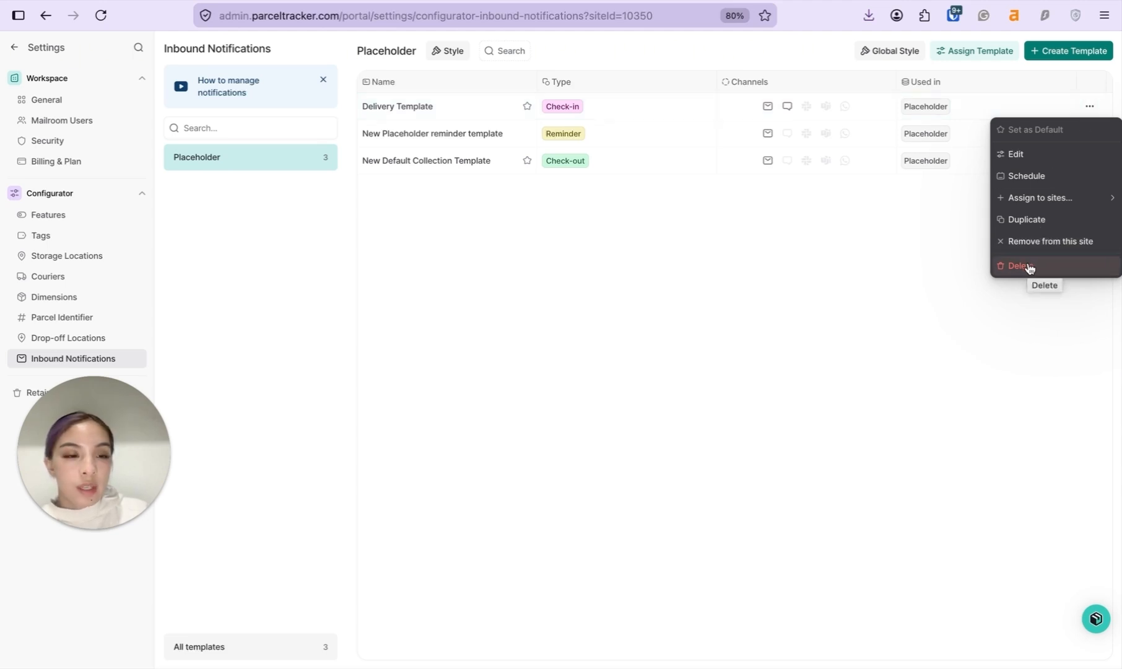
{"action": "left_click", "coordinate": [1044, 183]}
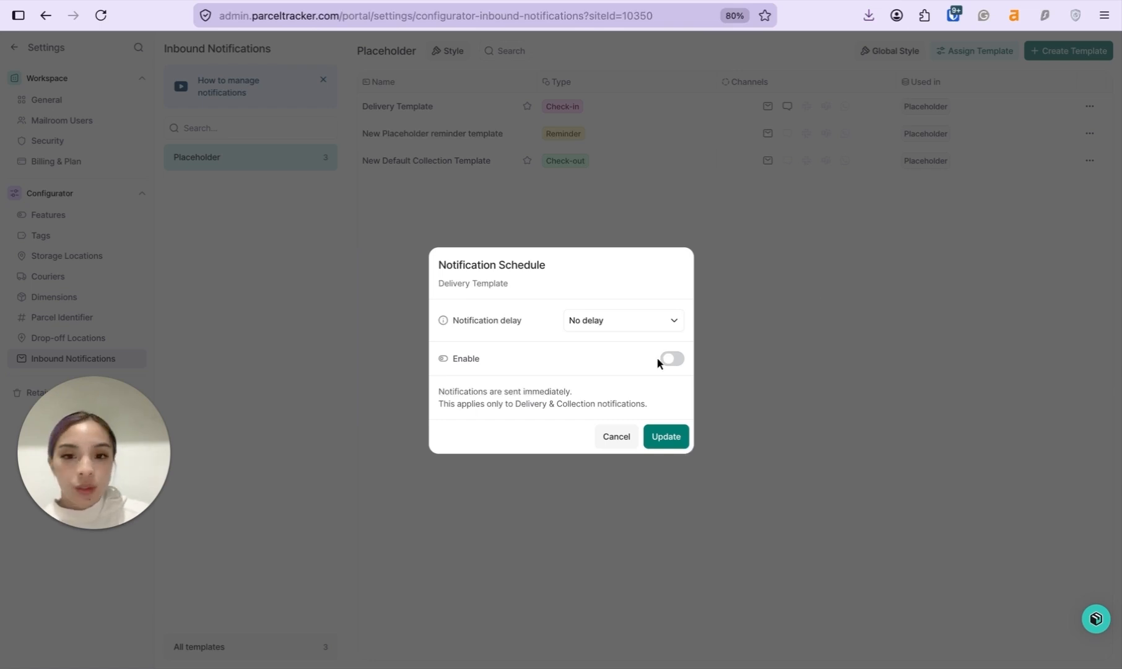
{"action": "left_click", "coordinate": [672, 359]}
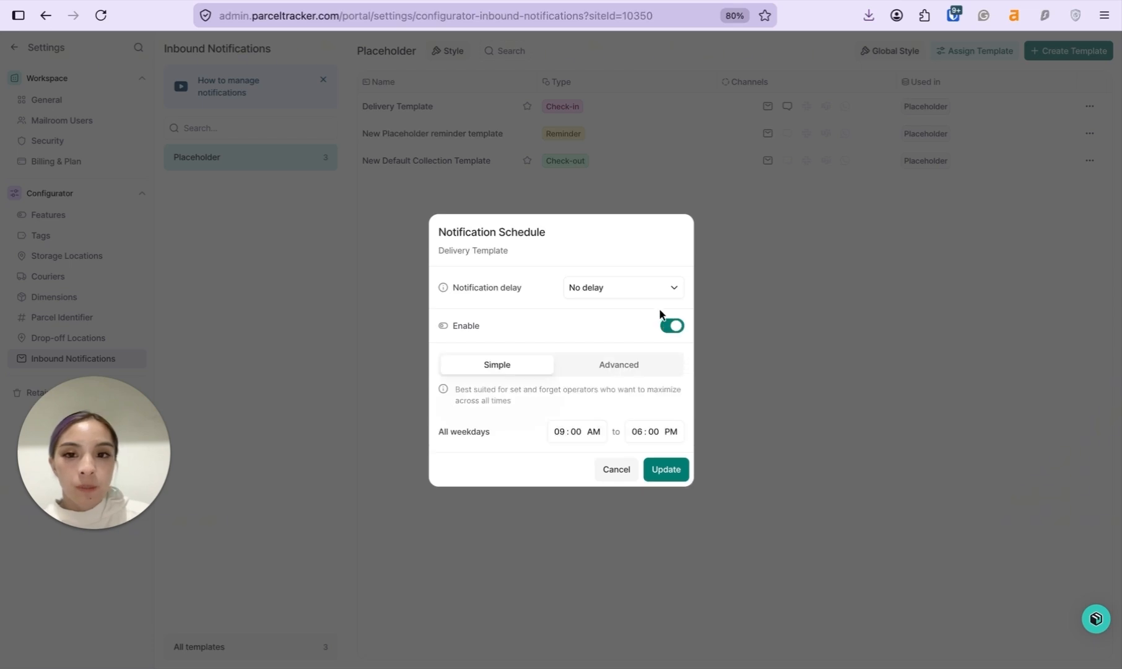
{"action": "left_click", "coordinate": [622, 291]}
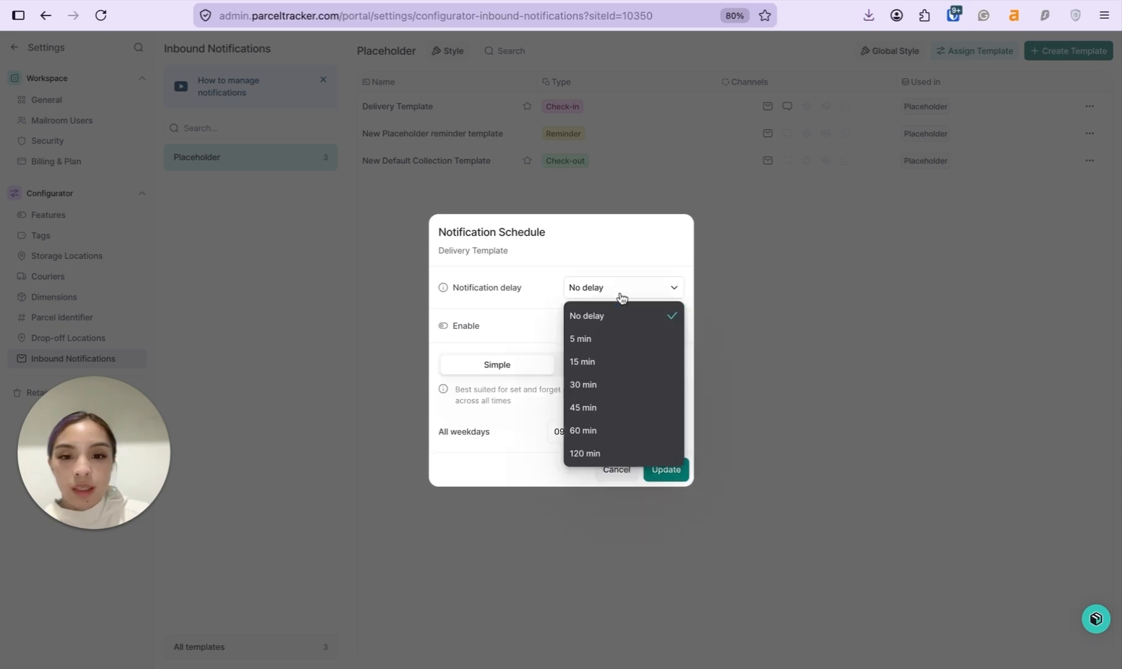
{"action": "left_click", "coordinate": [637, 330]}
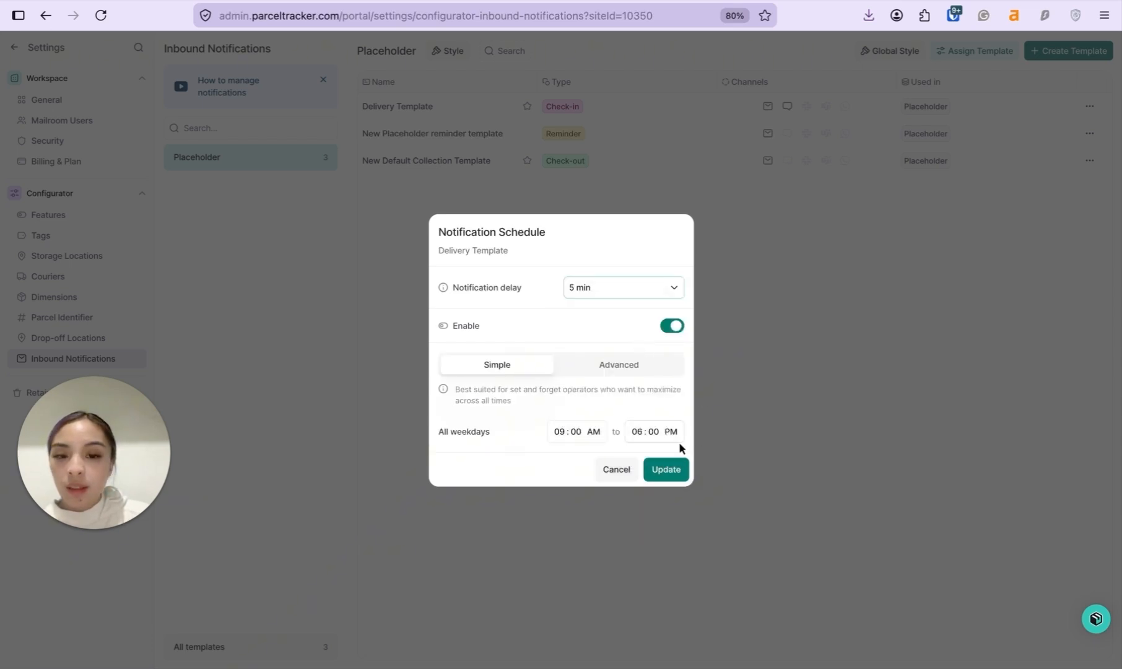
{"action": "left_click", "coordinate": [684, 472]}
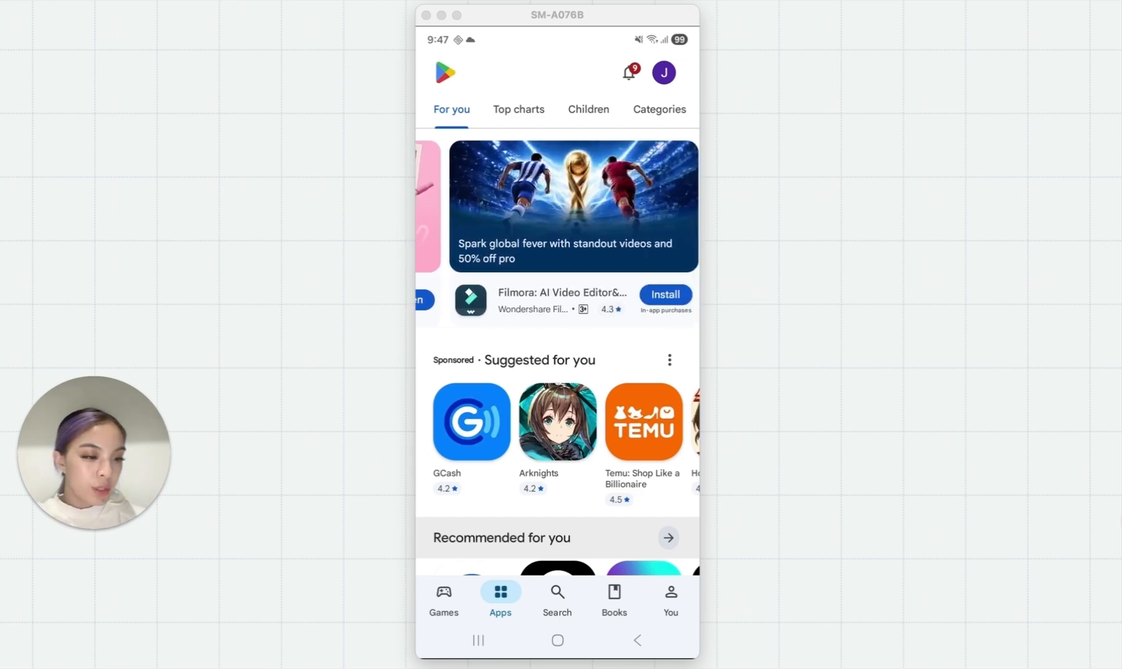
Step: Switch to the Google Play store on the Android phone and search for parcel tracker mailroom
{"action": "left_click", "coordinate": [558, 599]}
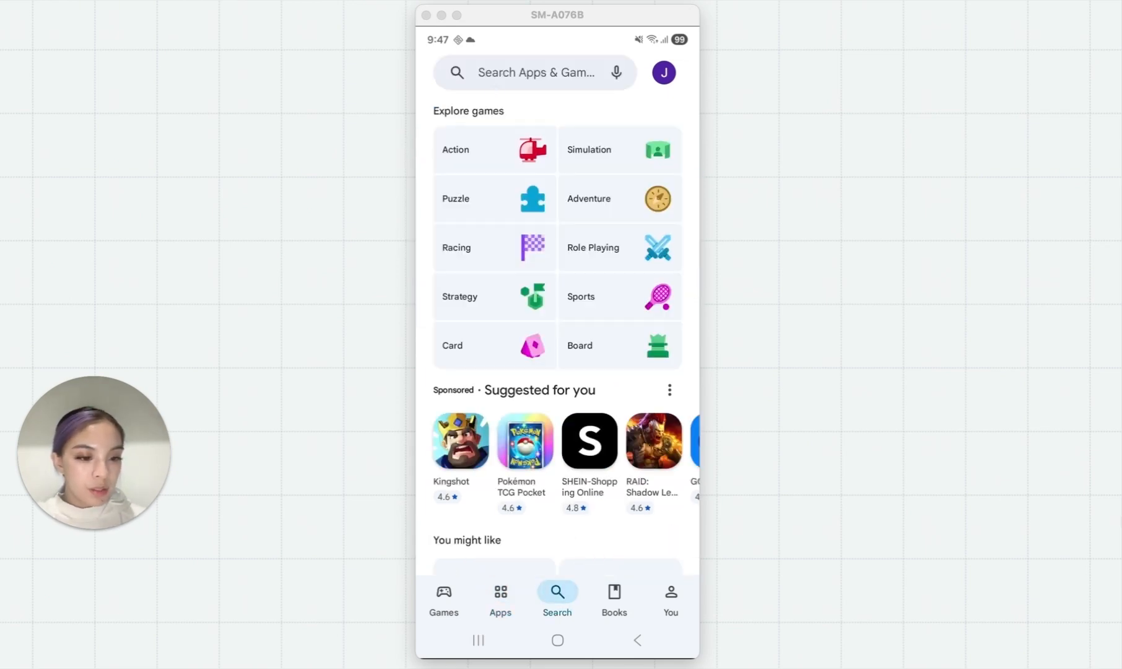
{"action": "left_click", "coordinate": [496, 88]}
{"action": "type", "text": "pa"}
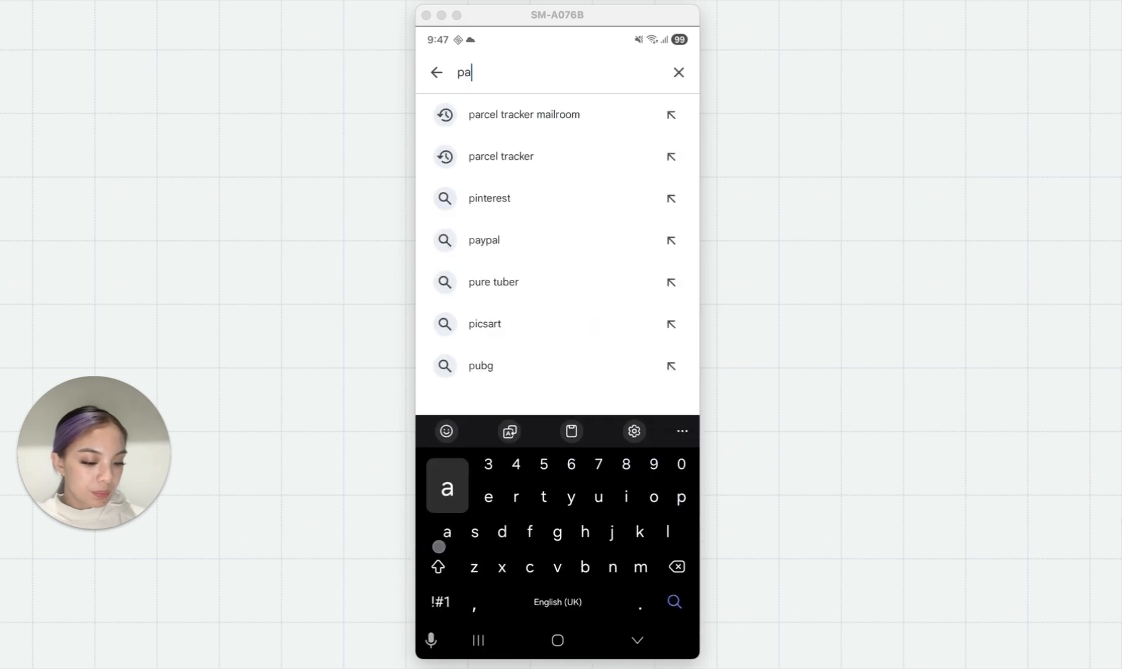
{"action": "type", "text": "rcel tr"}
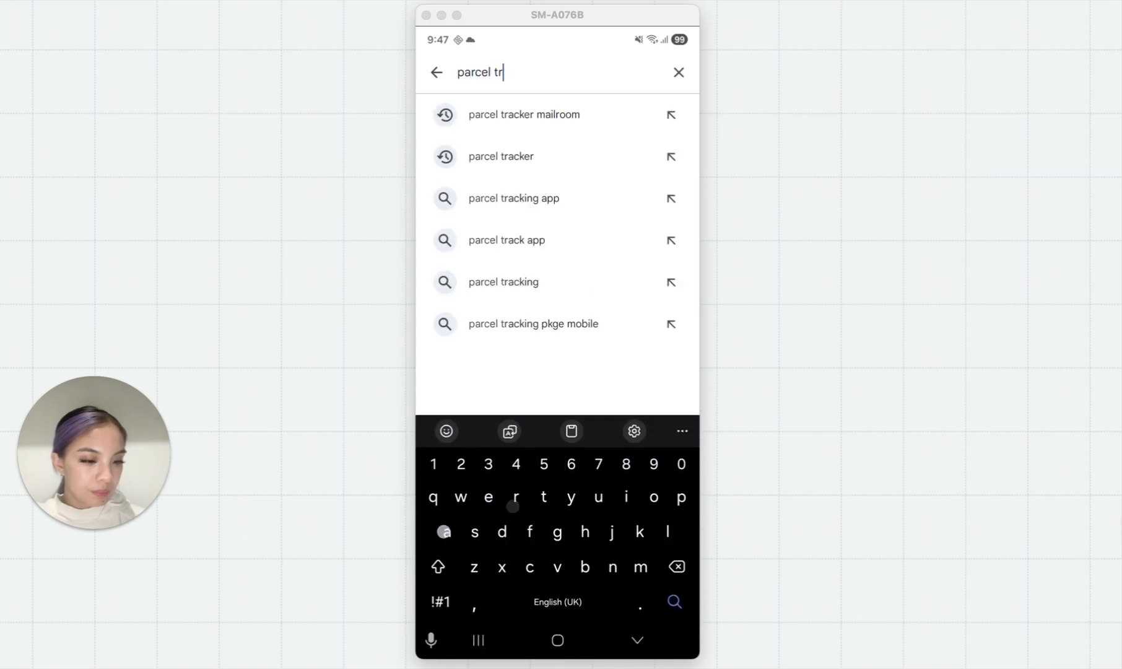
{"action": "type", "text": "acker"}
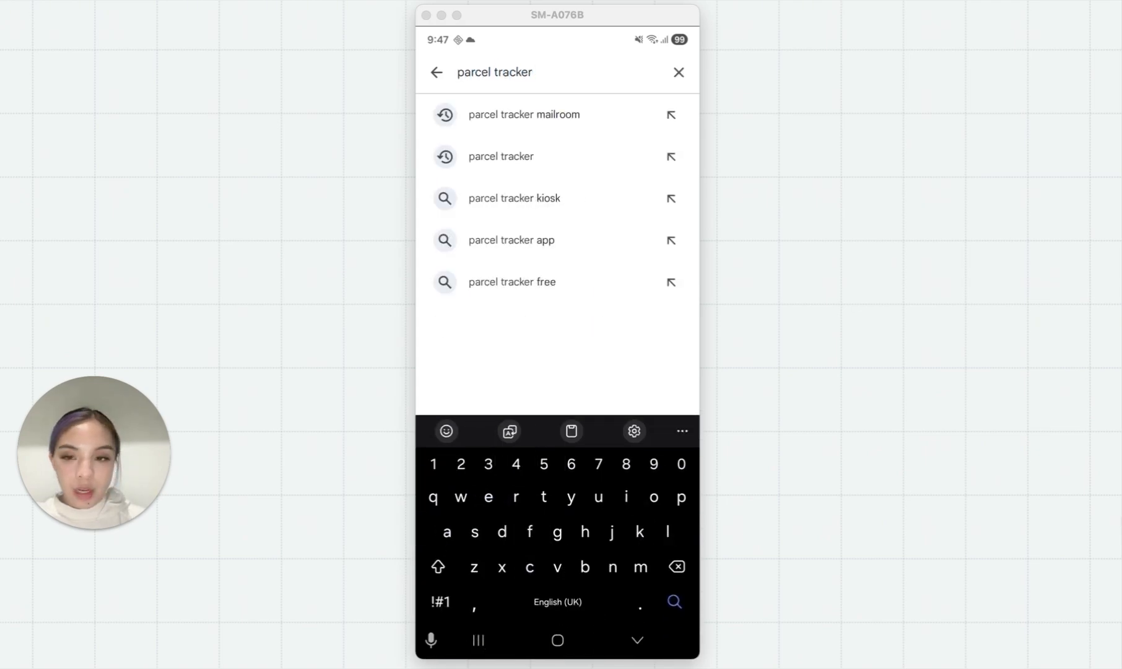
{"action": "left_click", "coordinate": [525, 114]}
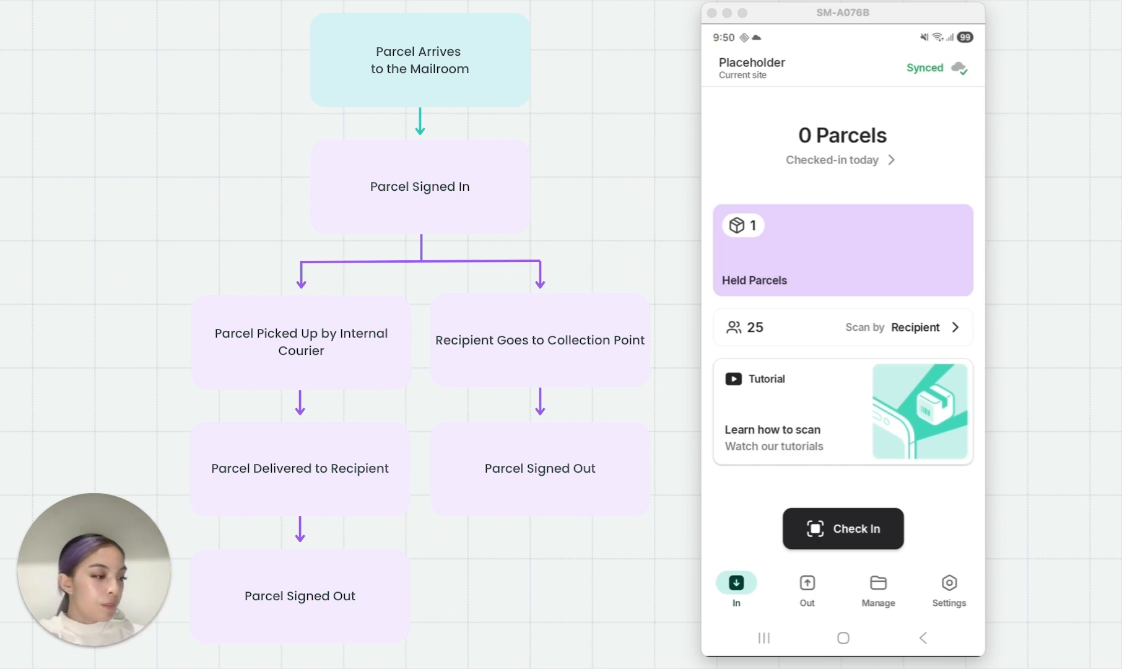
Step: Check in a new parcel by scanning its label, tag it HR and set its storage location to Locker X
{"action": "left_click", "coordinate": [876, 528]}
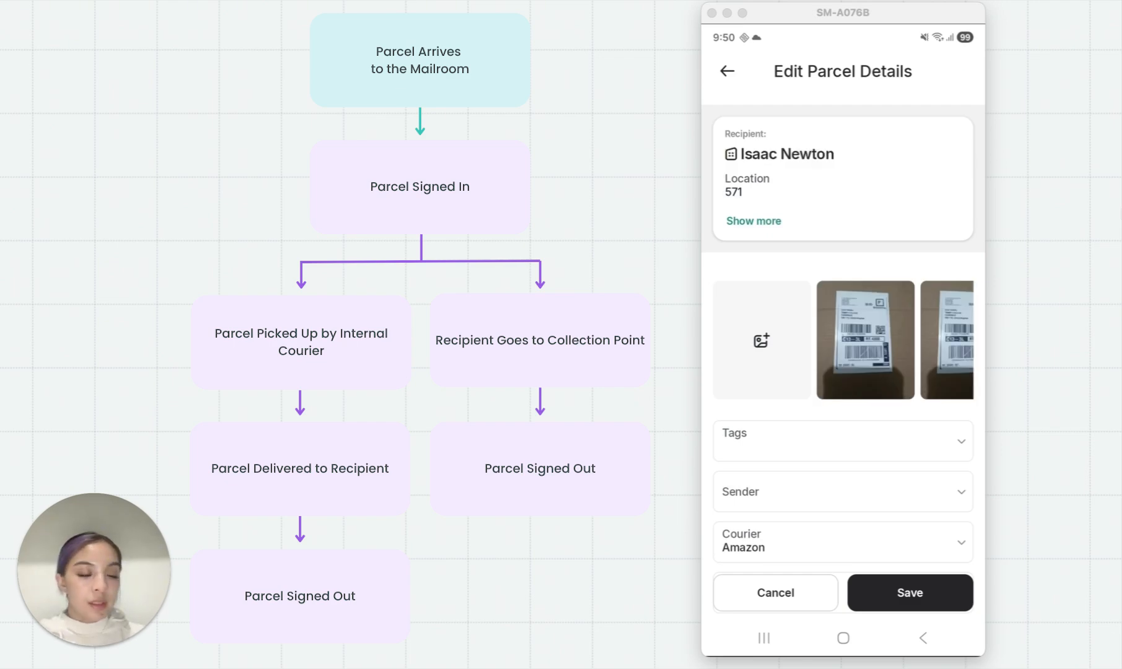
{"action": "left_click", "coordinate": [945, 450]}
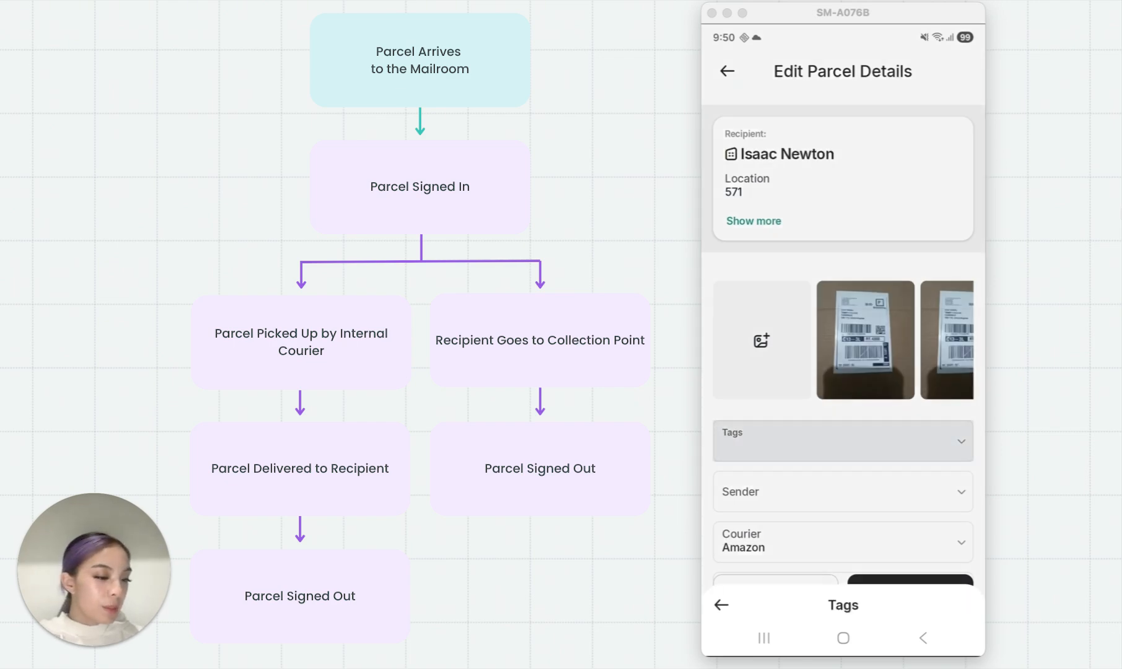
{"action": "left_click", "coordinate": [819, 476]}
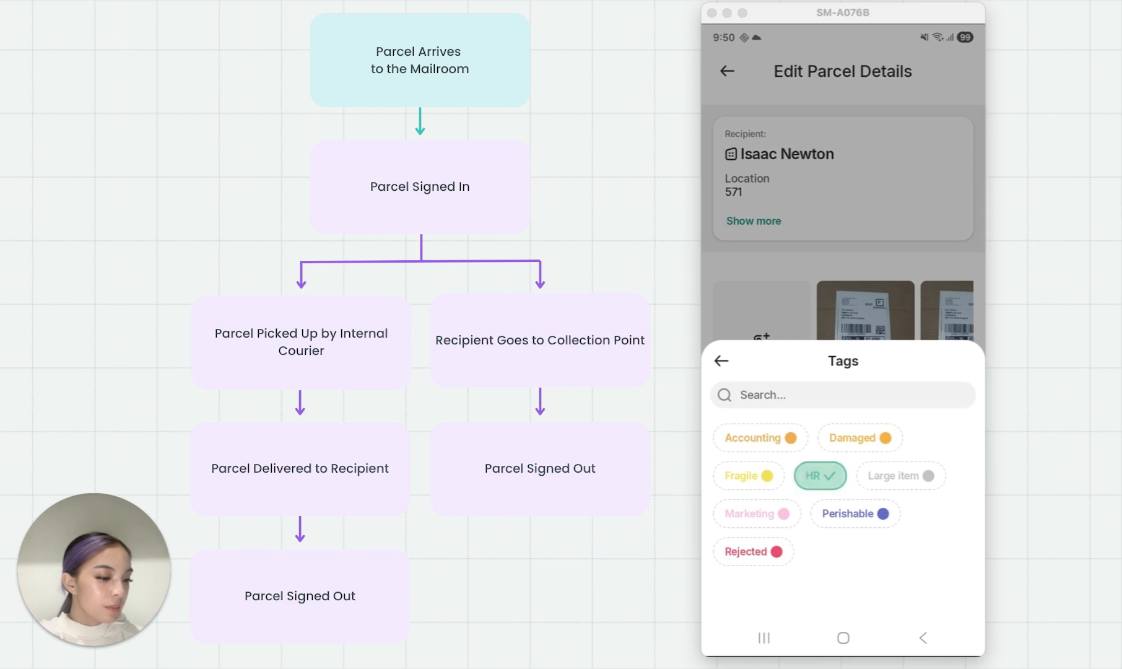
{"action": "scroll", "coordinate": [843, 372], "scroll_direction": "down", "scroll_amount": 5}
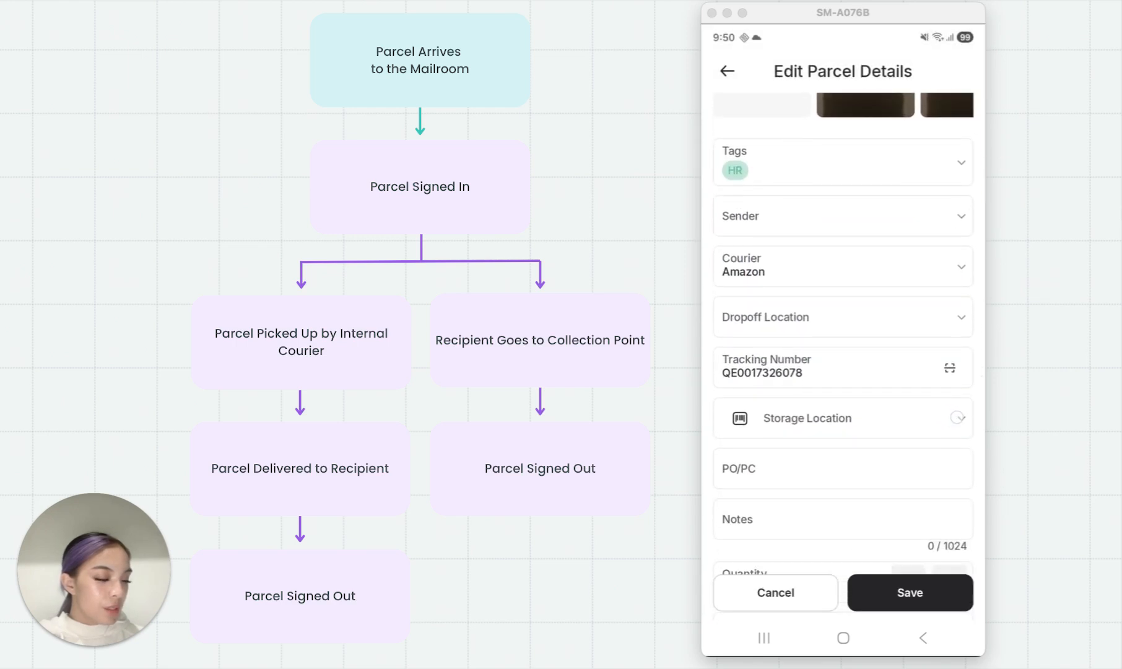
{"action": "left_click", "coordinate": [942, 428]}
{"action": "left_click", "coordinate": [895, 508]}
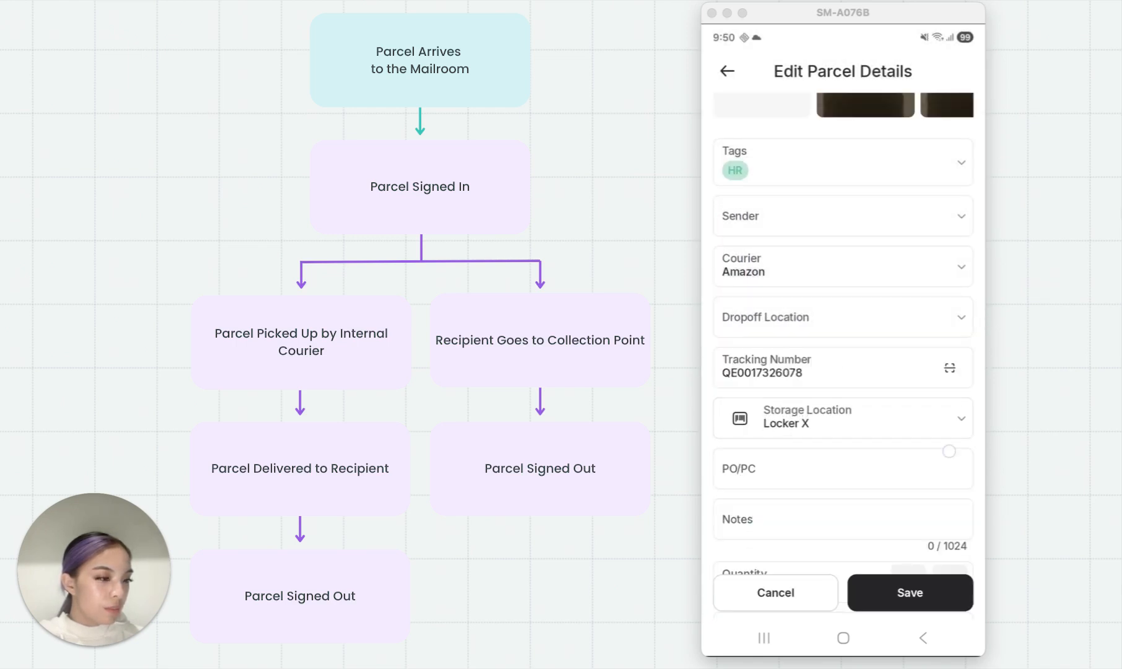
Step: Take an additional photo of the parcel with the camera and save the parcel details
{"action": "scroll", "coordinate": [949, 451], "scroll_direction": "up", "scroll_amount": 5}
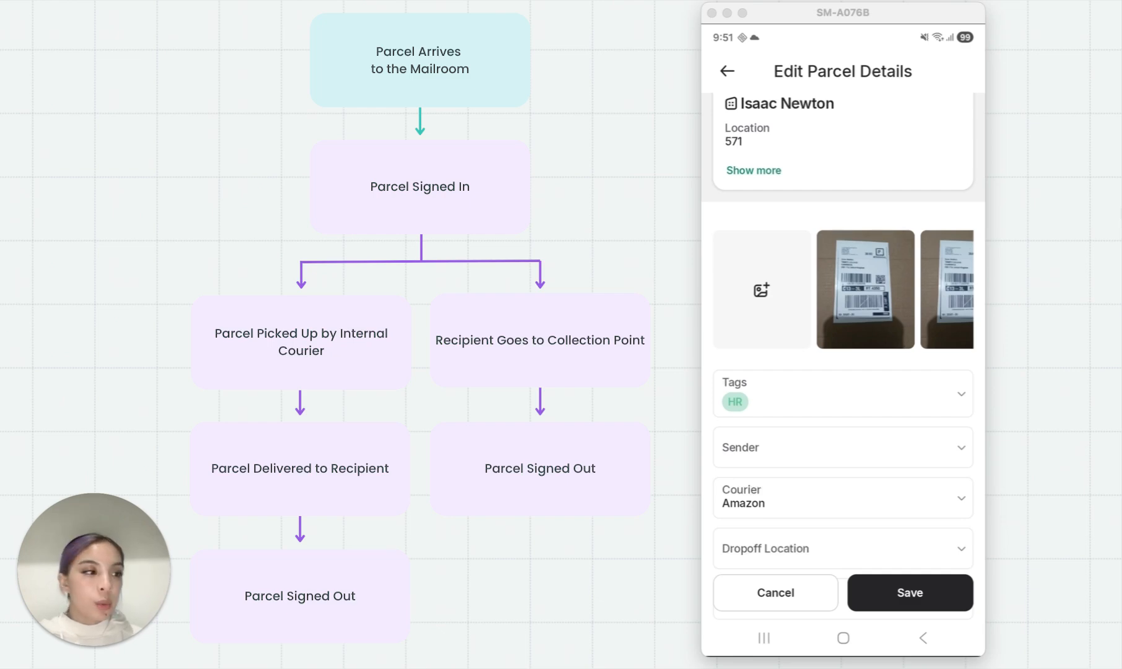
{"action": "left_click", "coordinate": [778, 309]}
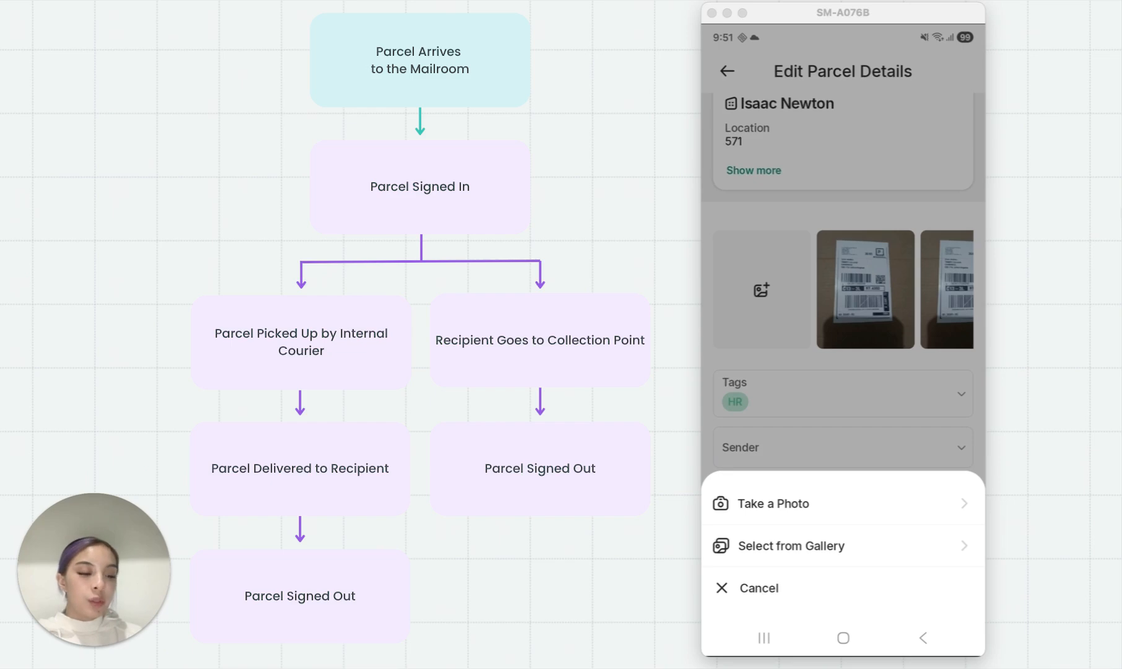
{"action": "left_click", "coordinate": [924, 502]}
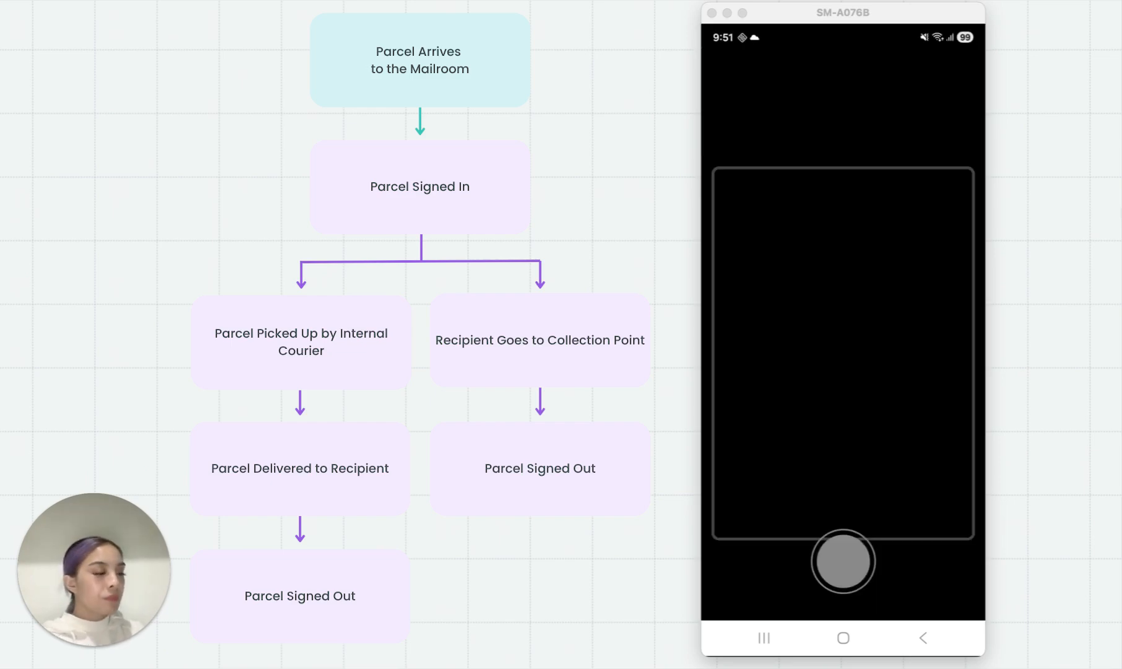
{"action": "left_click", "coordinate": [843, 562]}
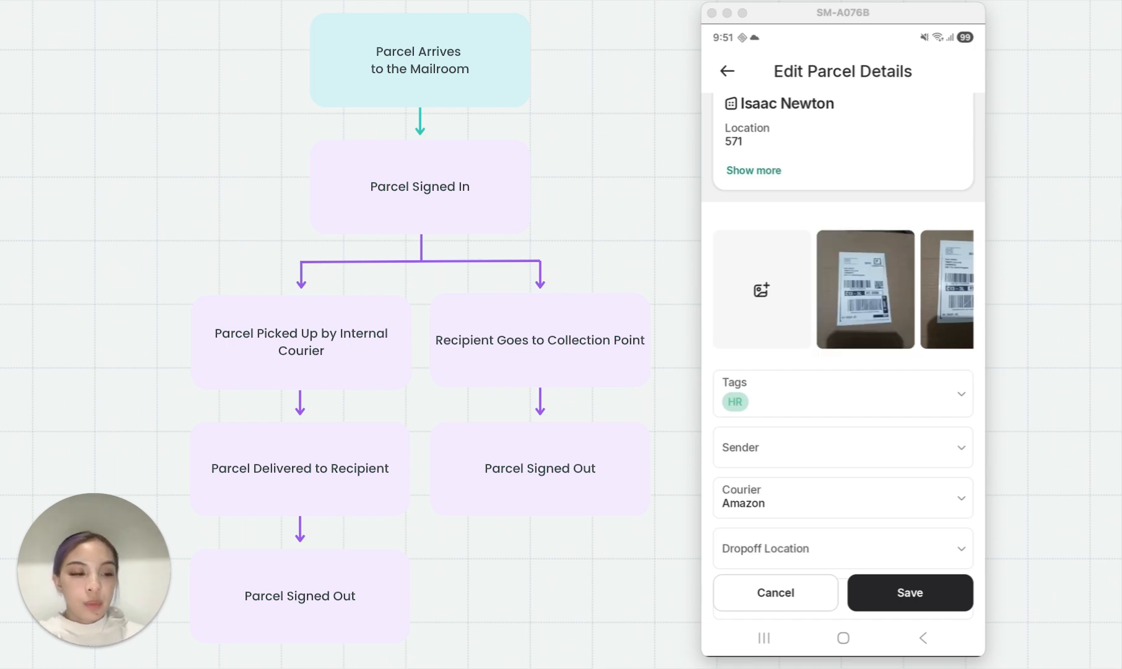
{"action": "left_click", "coordinate": [910, 592]}
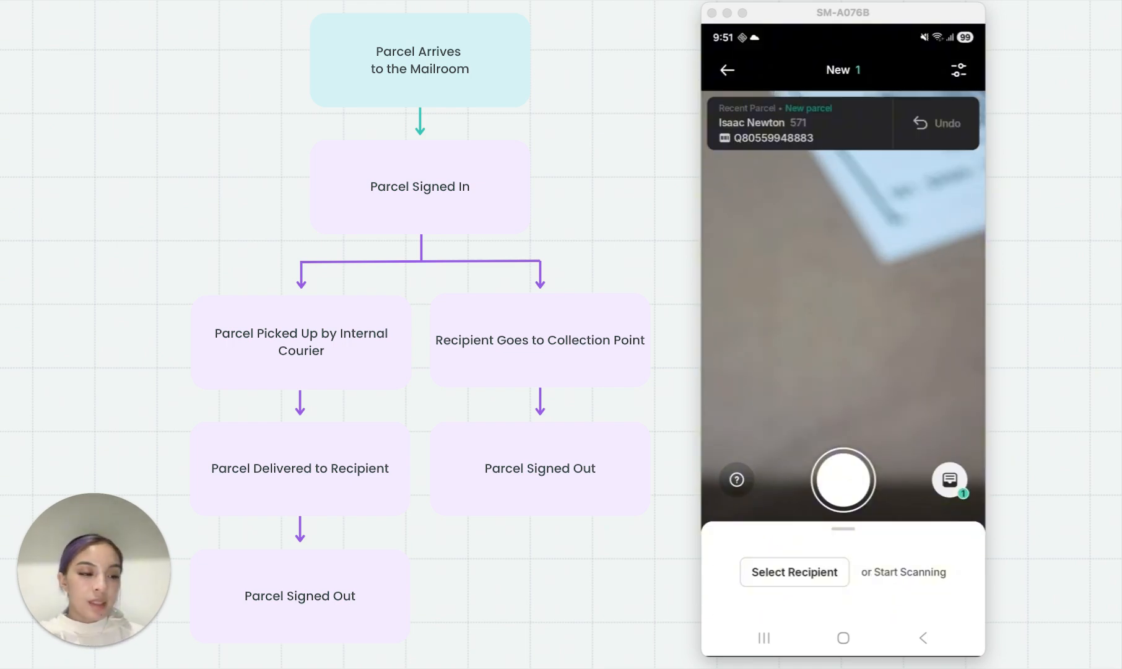